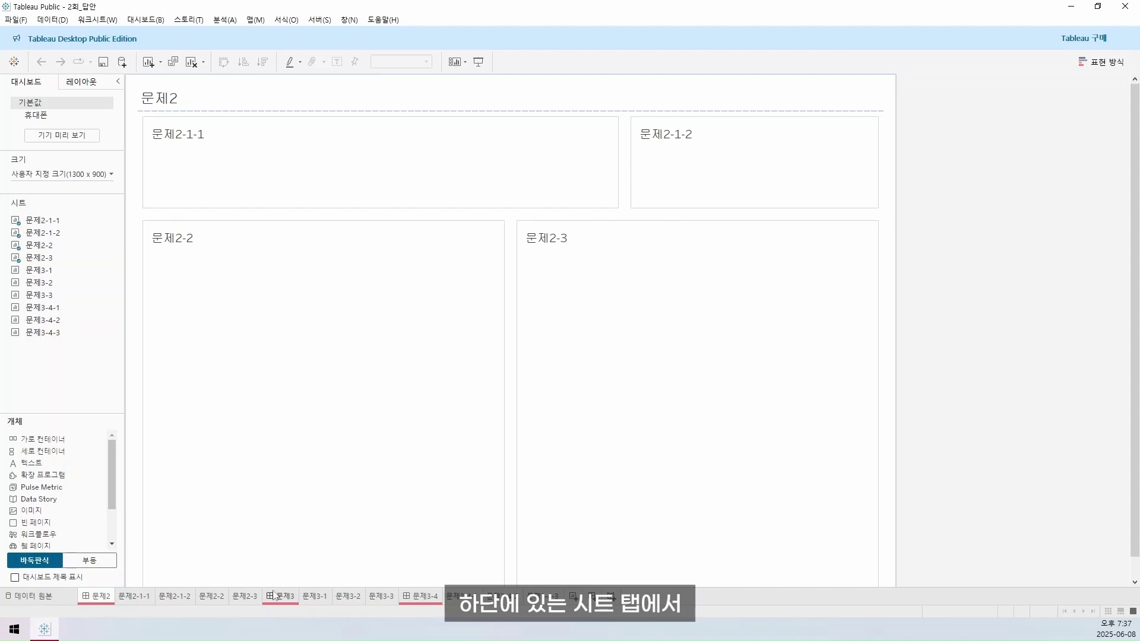
- View the empty 문제2-1-1 worksheet, and go to the start page for connecting to data
{"action": "left_click", "coordinate": [135, 604]}
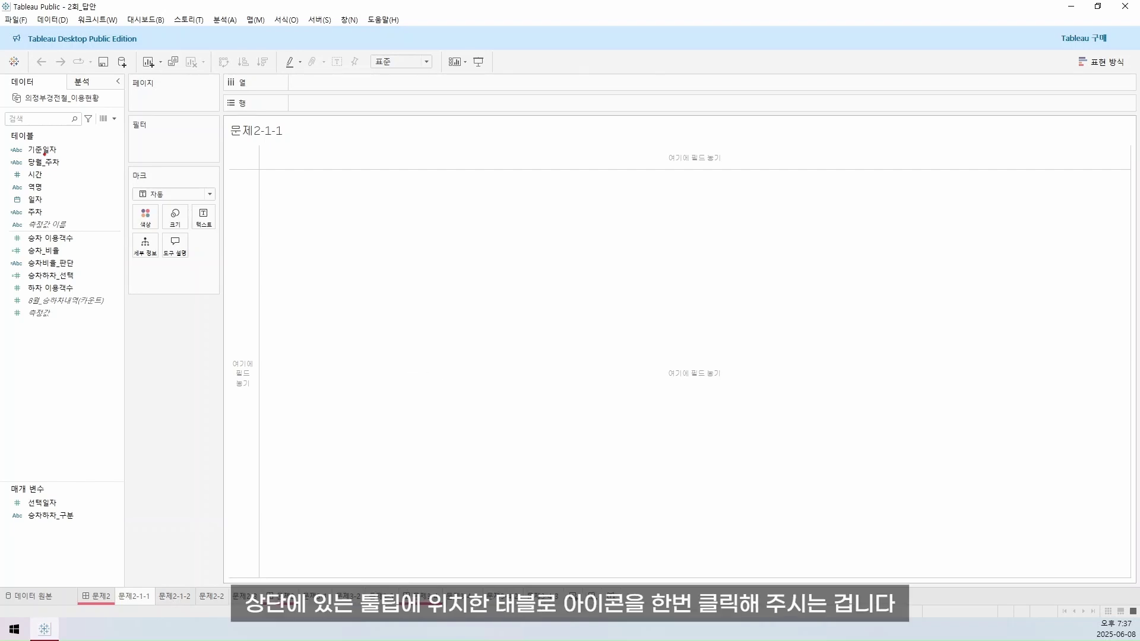
{"action": "left_click_drag", "start_coordinate": [2, 72], "coordinate": [25, 49]}
{"action": "left_click", "coordinate": [18, 63]}
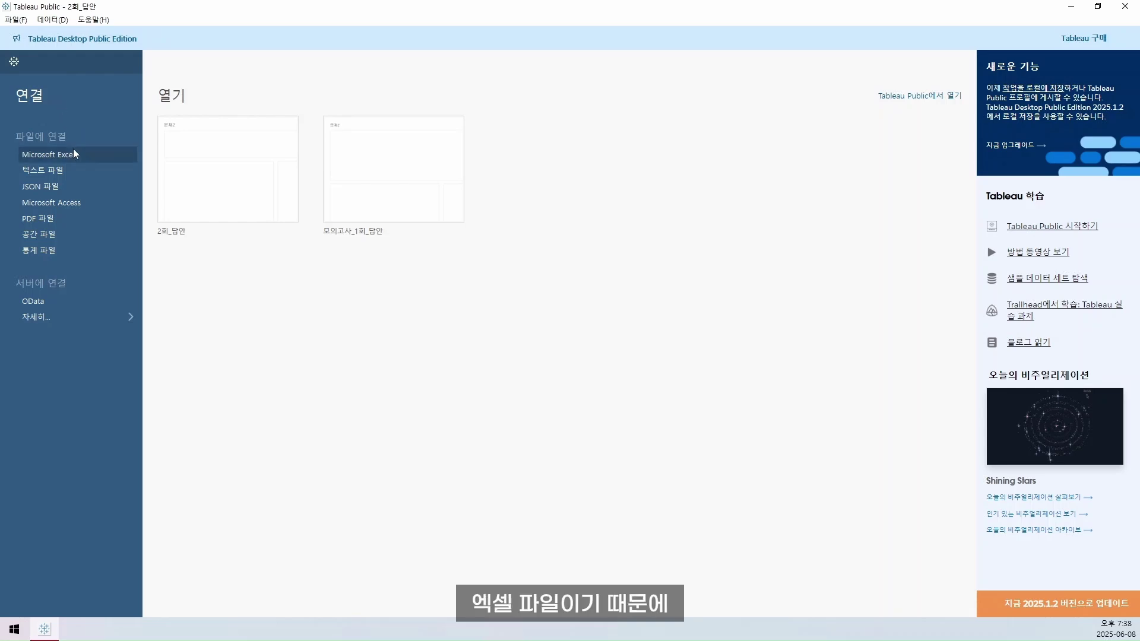
- Connect to the Excel file 의정부경전철_혼잡율.xlsx in the 모의고사 2회 > 소스 > 문제1_데이터 folder
{"action": "left_click", "coordinate": [42, 154]}
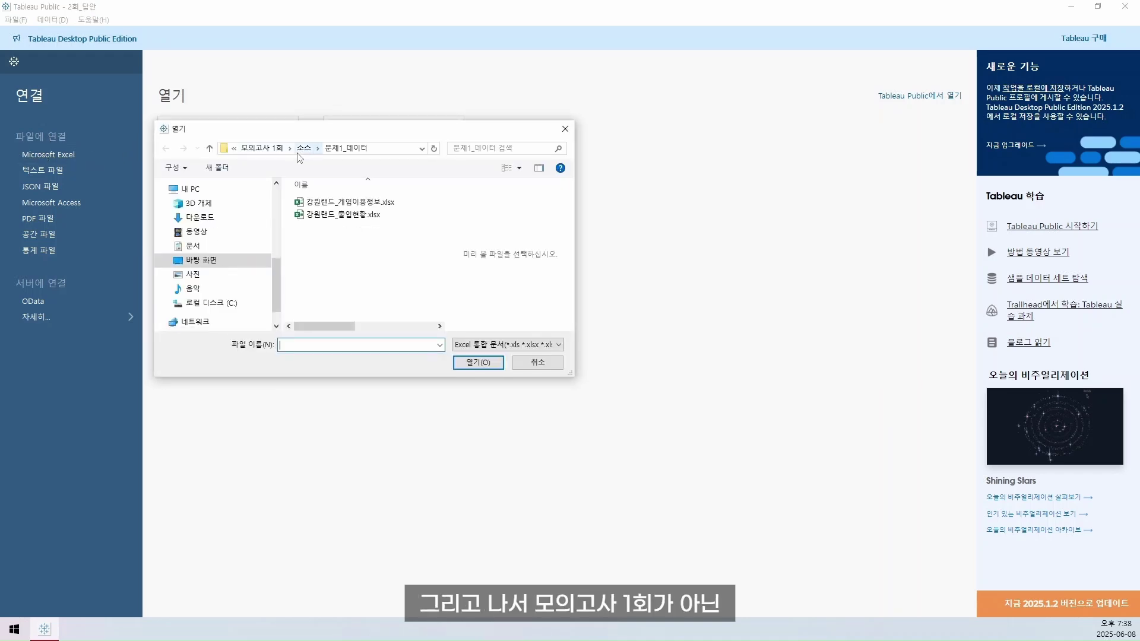
{"action": "left_click", "coordinate": [279, 148]}
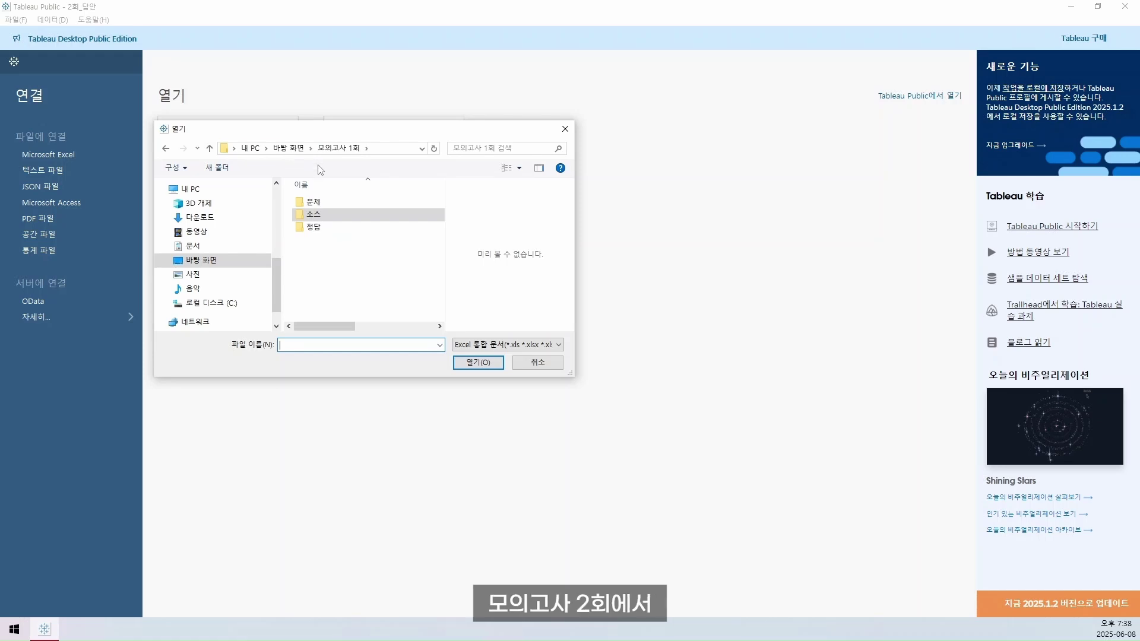
{"action": "double_click", "coordinate": [313, 203]}
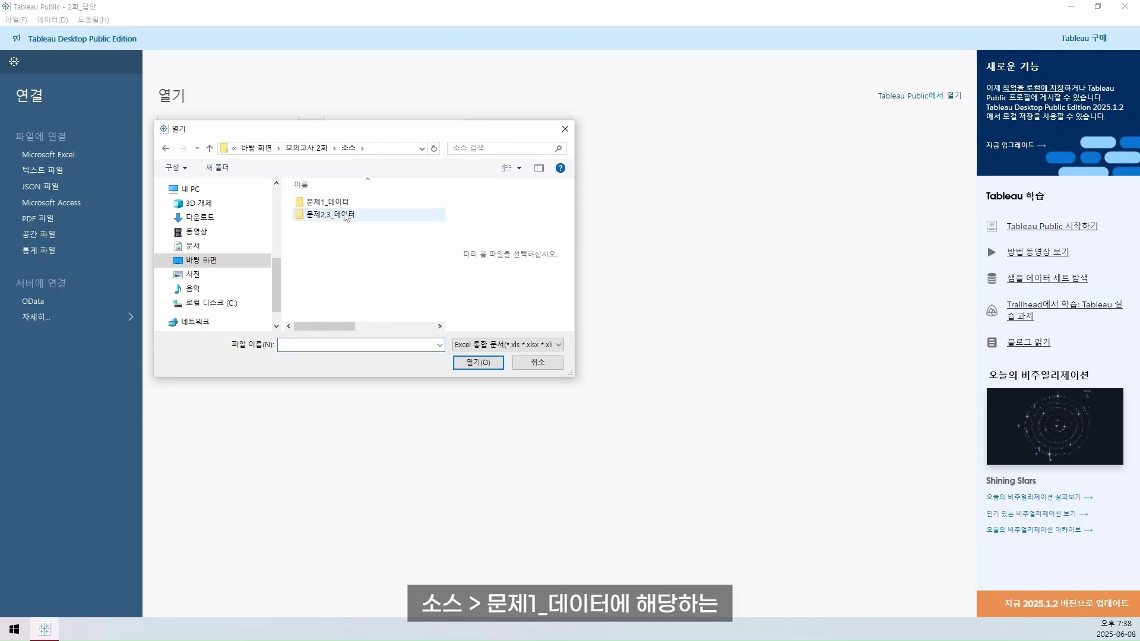
{"action": "double_click", "coordinate": [344, 203]}
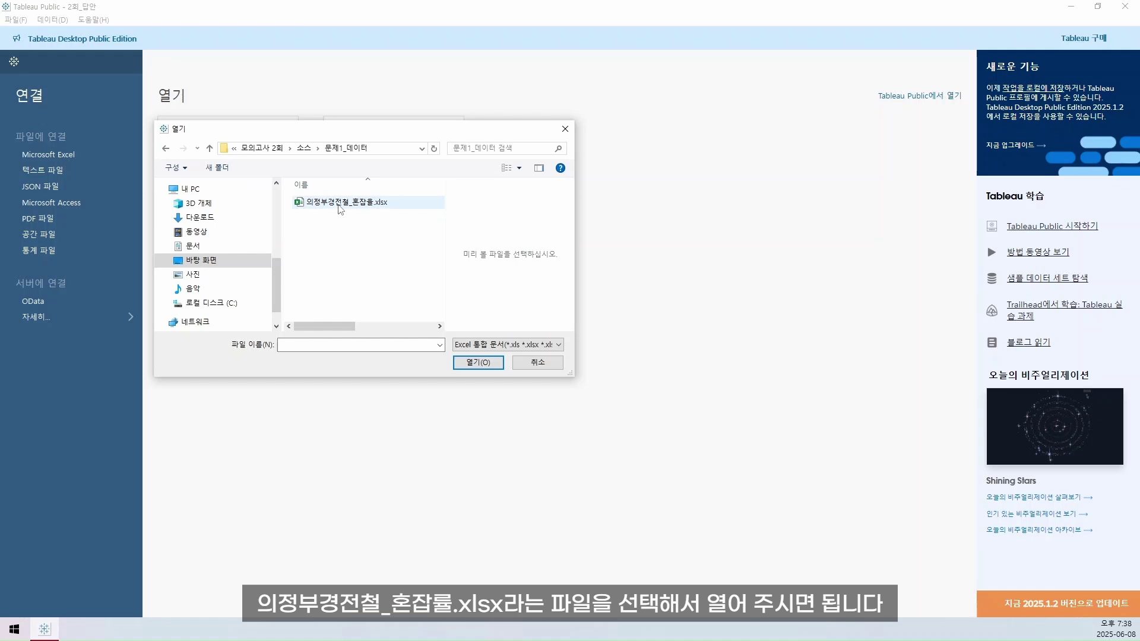
{"action": "left_click", "coordinate": [342, 203]}
{"action": "left_click", "coordinate": [477, 362]}
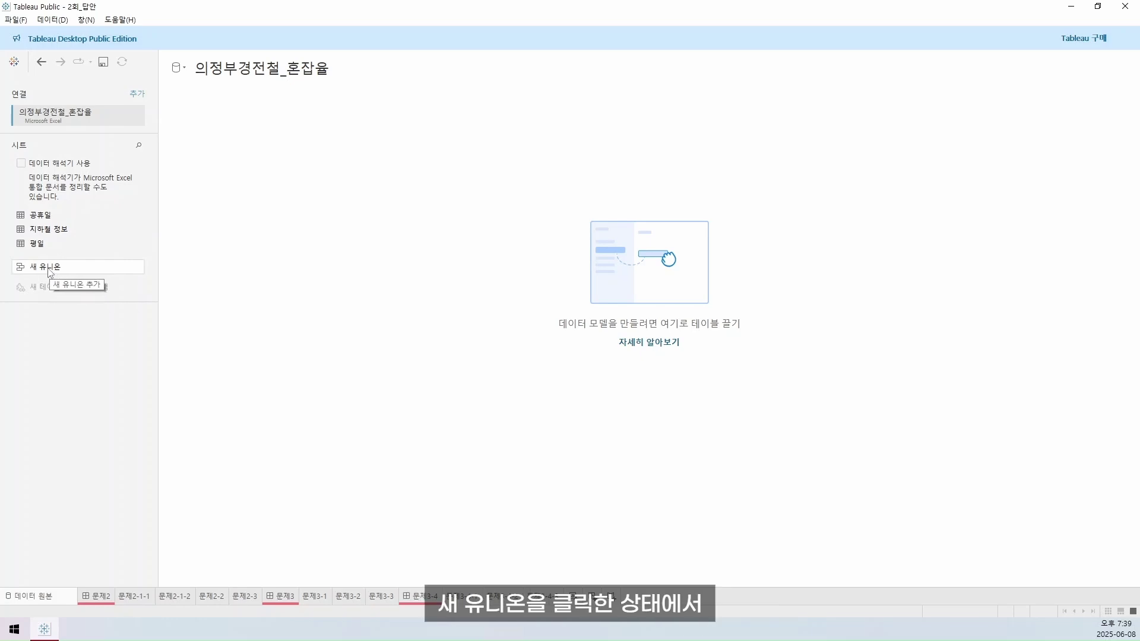
- Create a new manual union of the 평일 and 공휴일 sheets, in that order
{"action": "left_click_drag", "start_coordinate": [57, 274], "coordinate": [365, 250]}
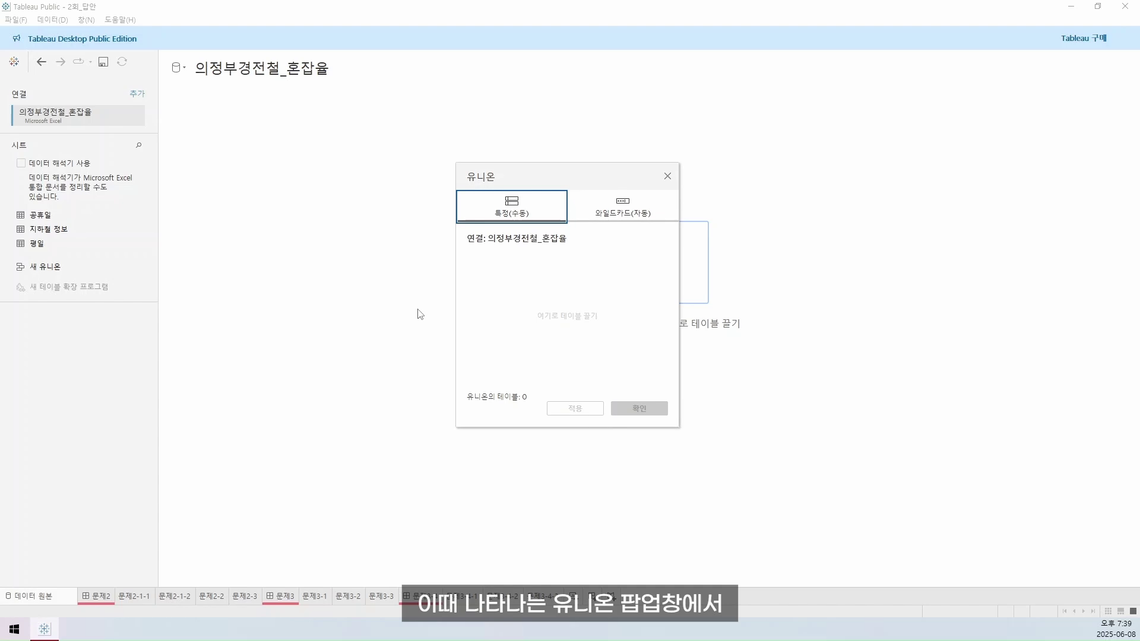
{"action": "left_click_drag", "start_coordinate": [37, 243], "coordinate": [505, 289]}
{"action": "left_click_drag", "start_coordinate": [60, 220], "coordinate": [511, 313]}
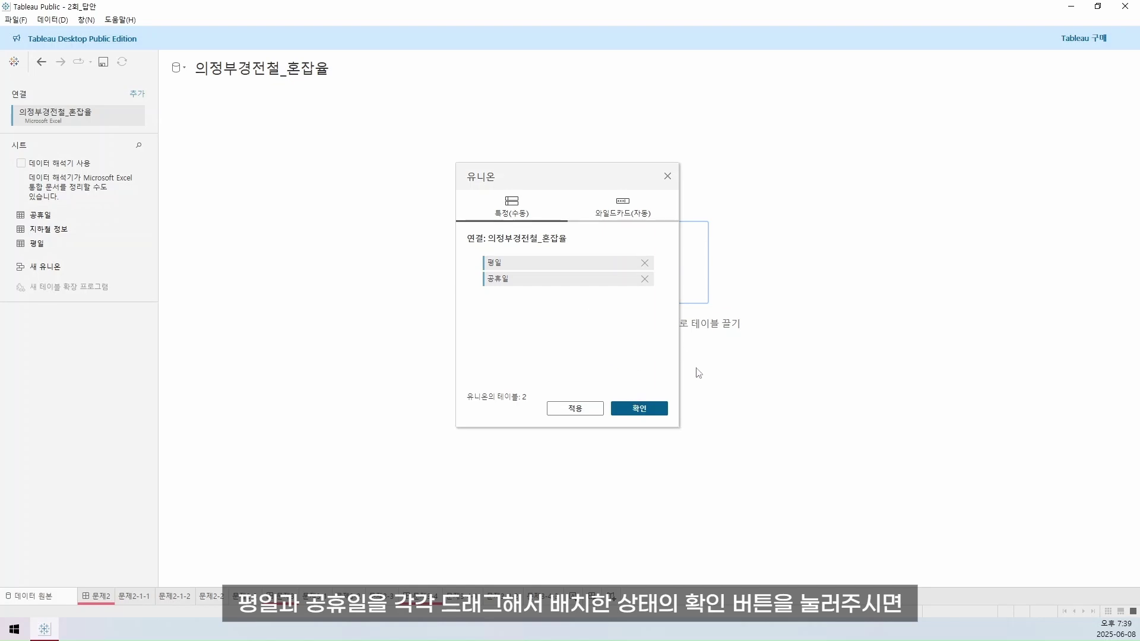
{"action": "left_click", "coordinate": [657, 409]}
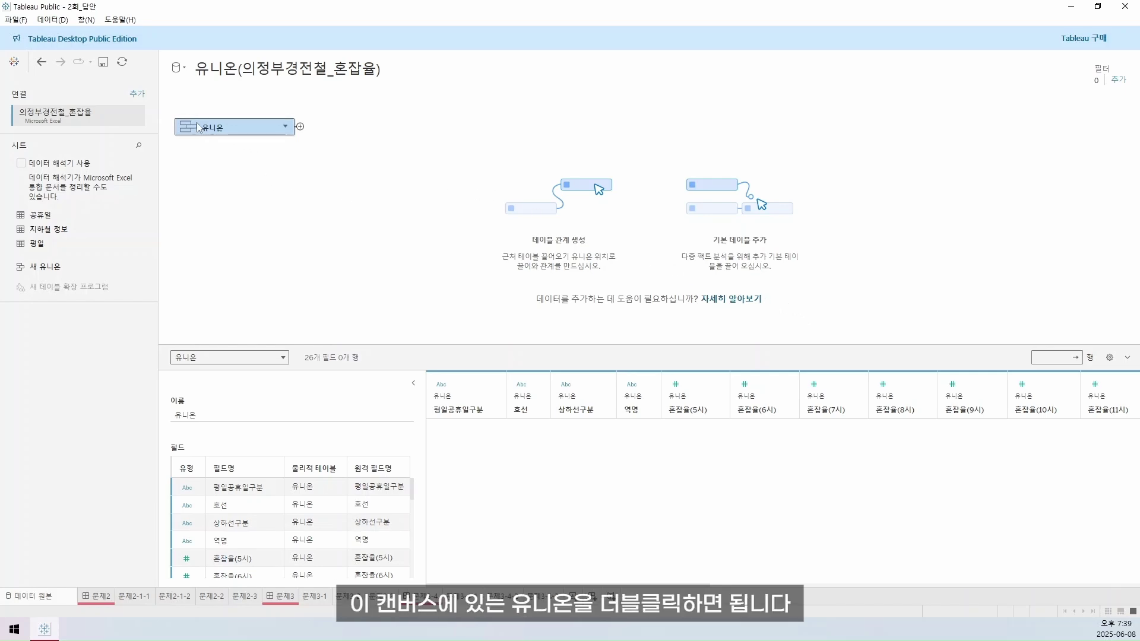
- Left join the 지하철 정보 table to the union's physical tables, matching on 역명
{"action": "double_click", "coordinate": [233, 131]}
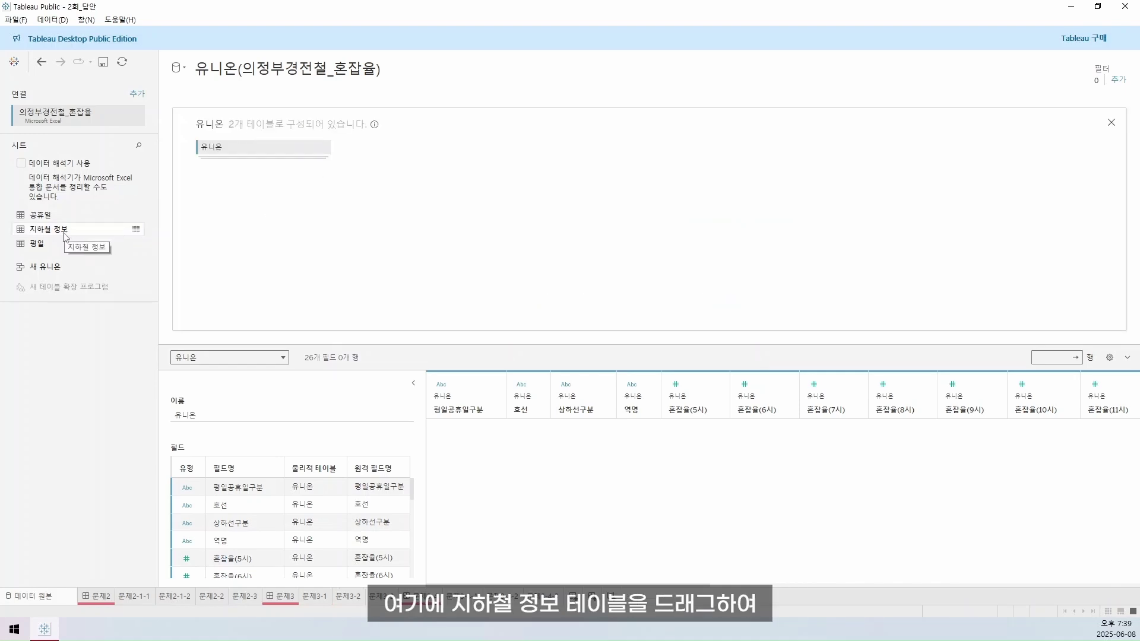
{"action": "left_click_drag", "start_coordinate": [56, 230], "coordinate": [387, 176]}
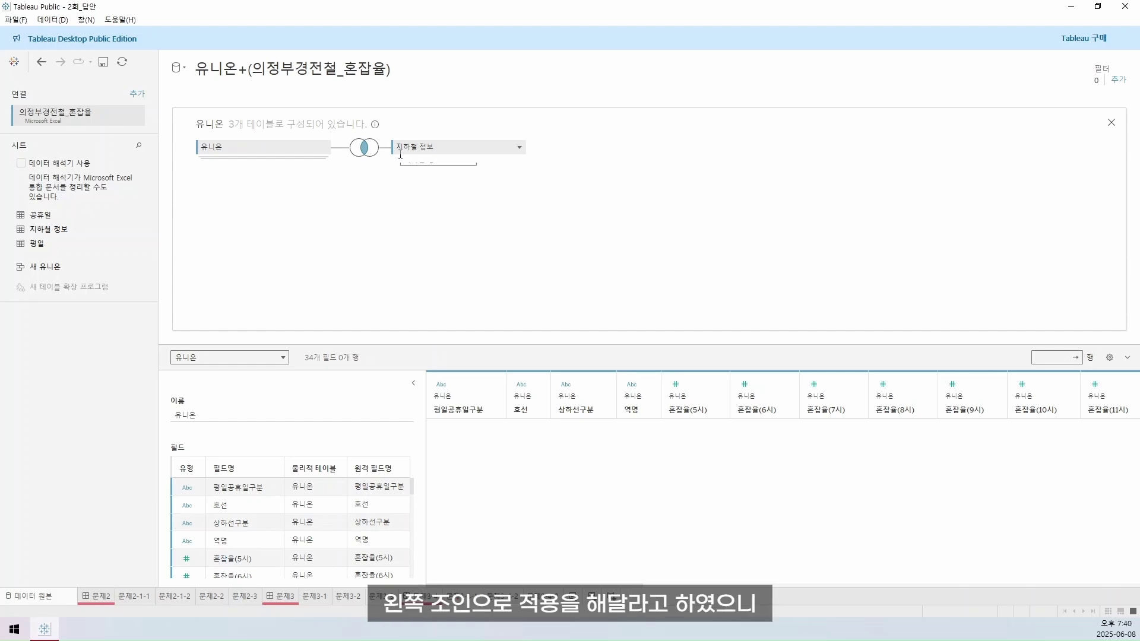
{"action": "left_click", "coordinate": [370, 148]}
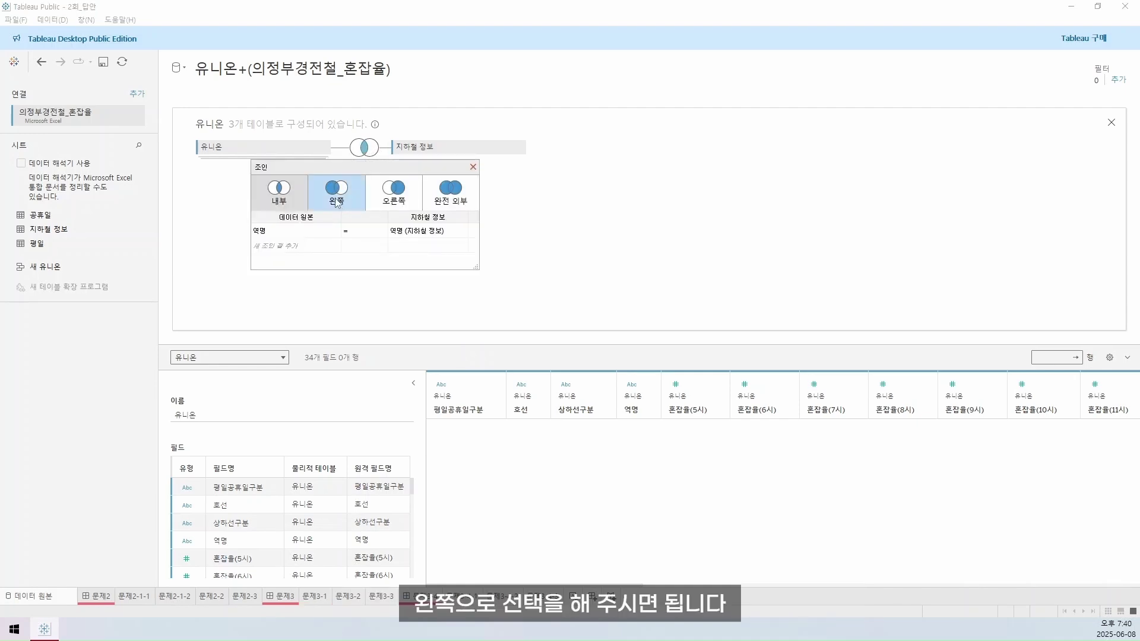
{"action": "left_click", "coordinate": [336, 202]}
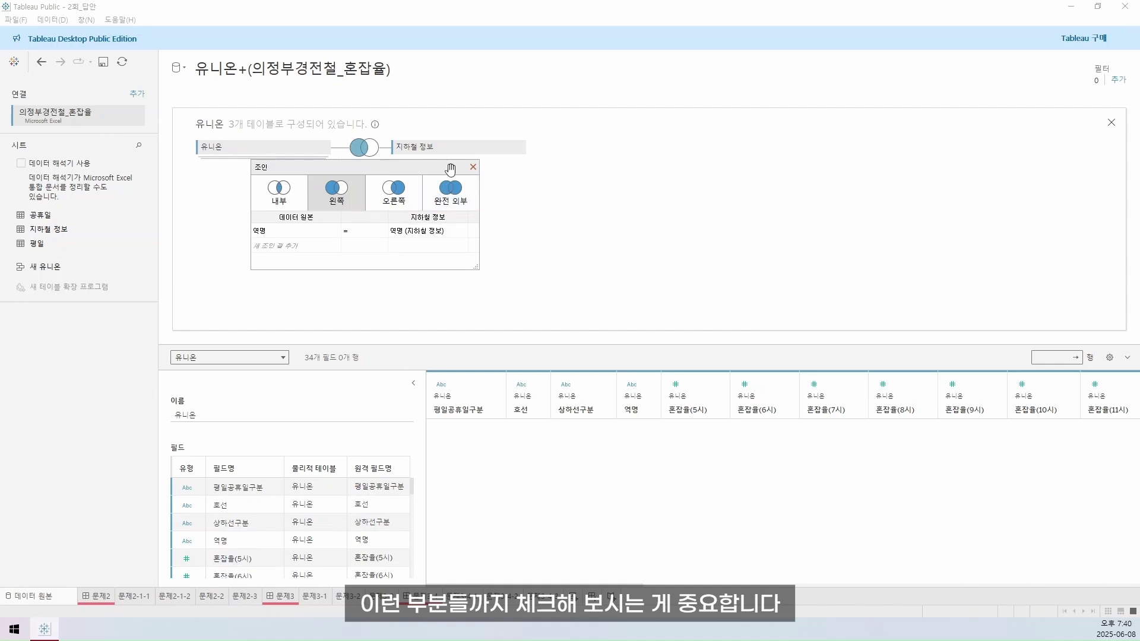
{"action": "left_click", "coordinate": [474, 166]}
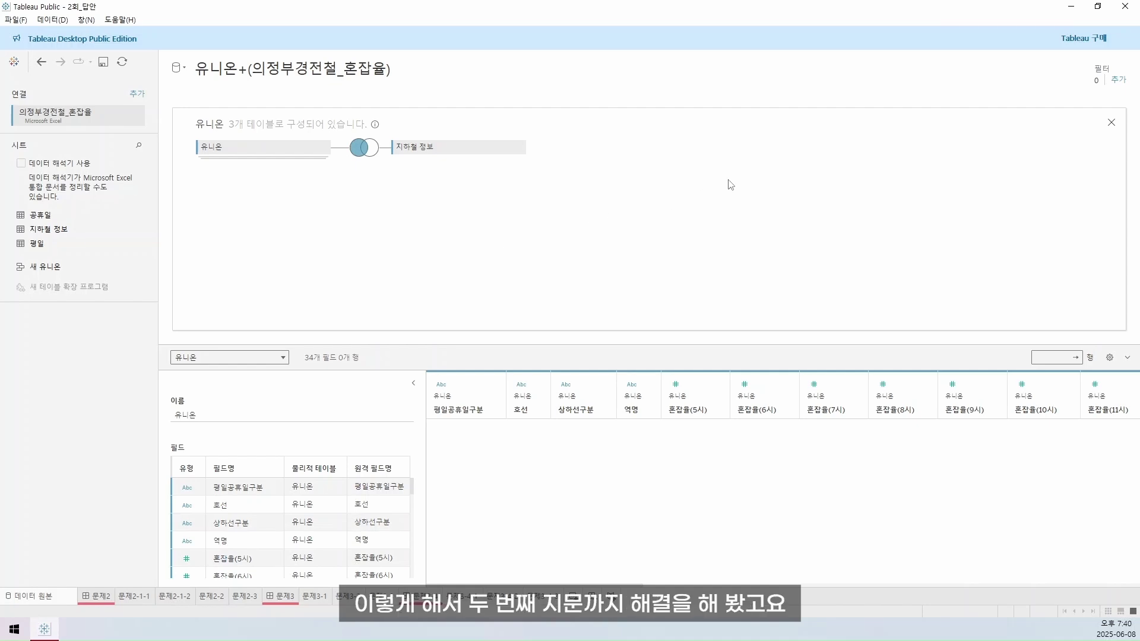
{"action": "left_click", "coordinate": [1111, 122]}
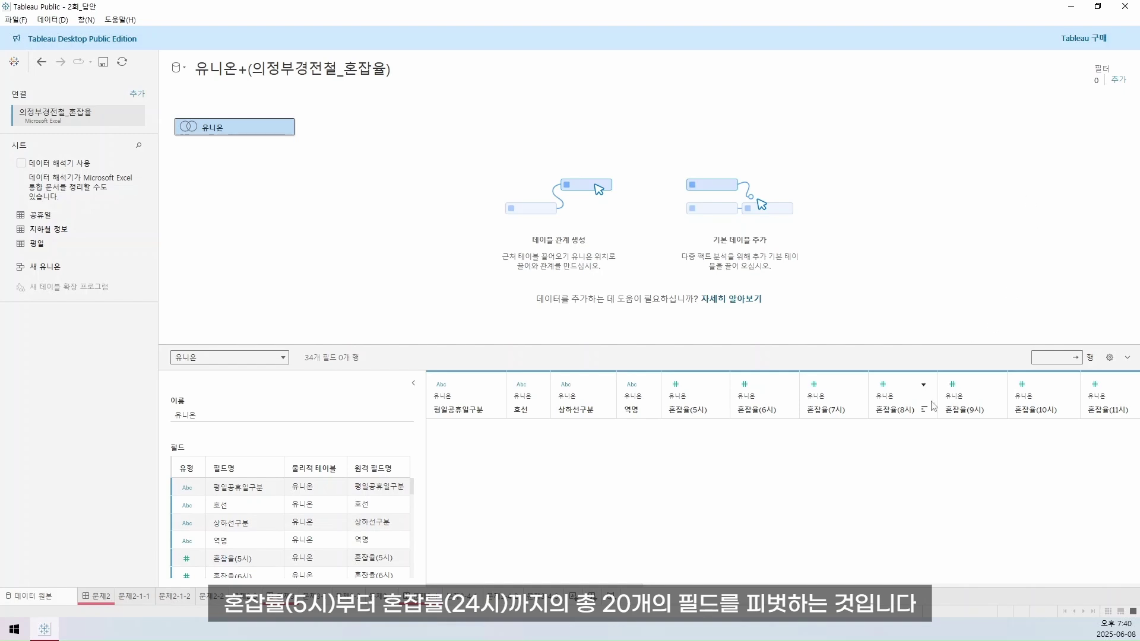
- Pivot the 20 fields from 혼잡율(5시) through 혼잡율(24시)
{"action": "left_click", "coordinate": [688, 413]}
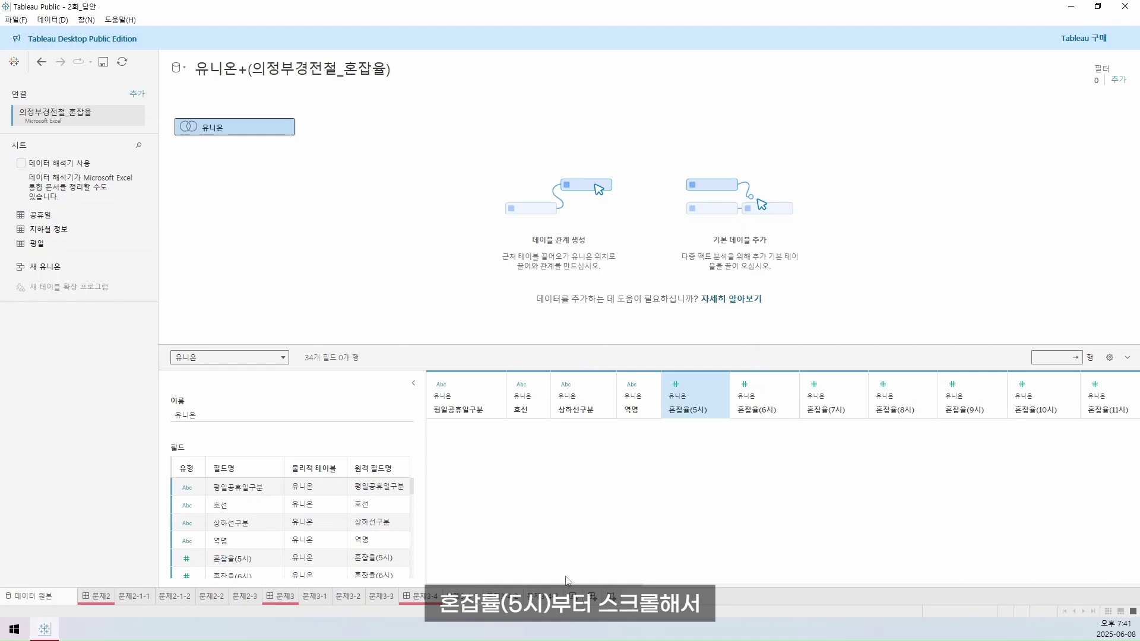
{"action": "left_click_drag", "start_coordinate": [579, 592], "coordinate": [913, 603]}
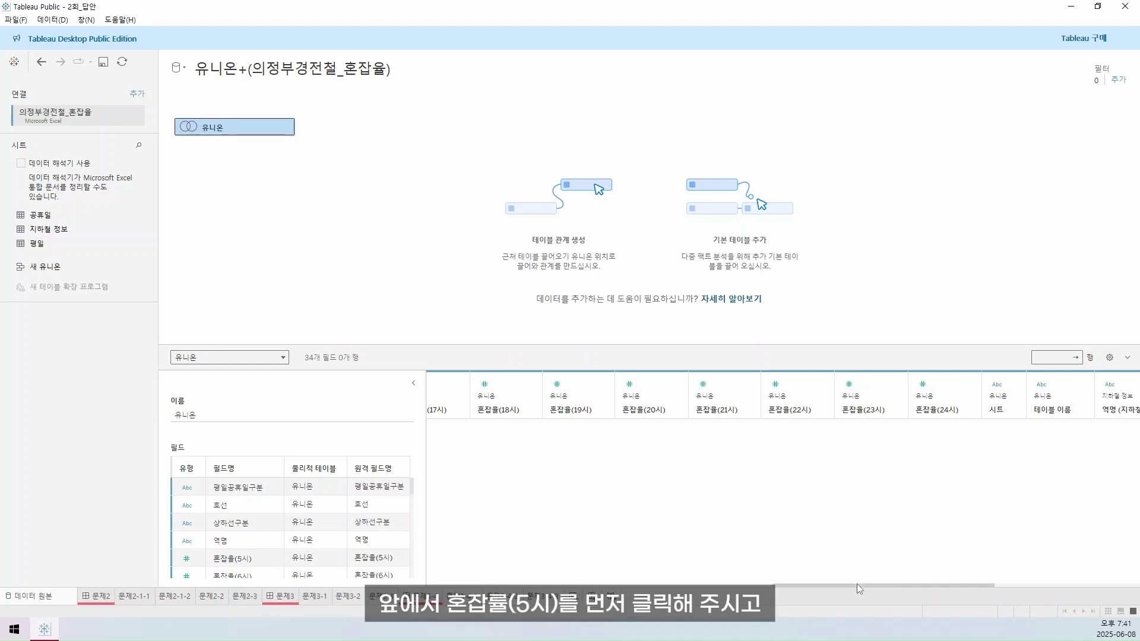
{"action": "left_click_drag", "start_coordinate": [857, 583], "coordinate": [552, 464]}
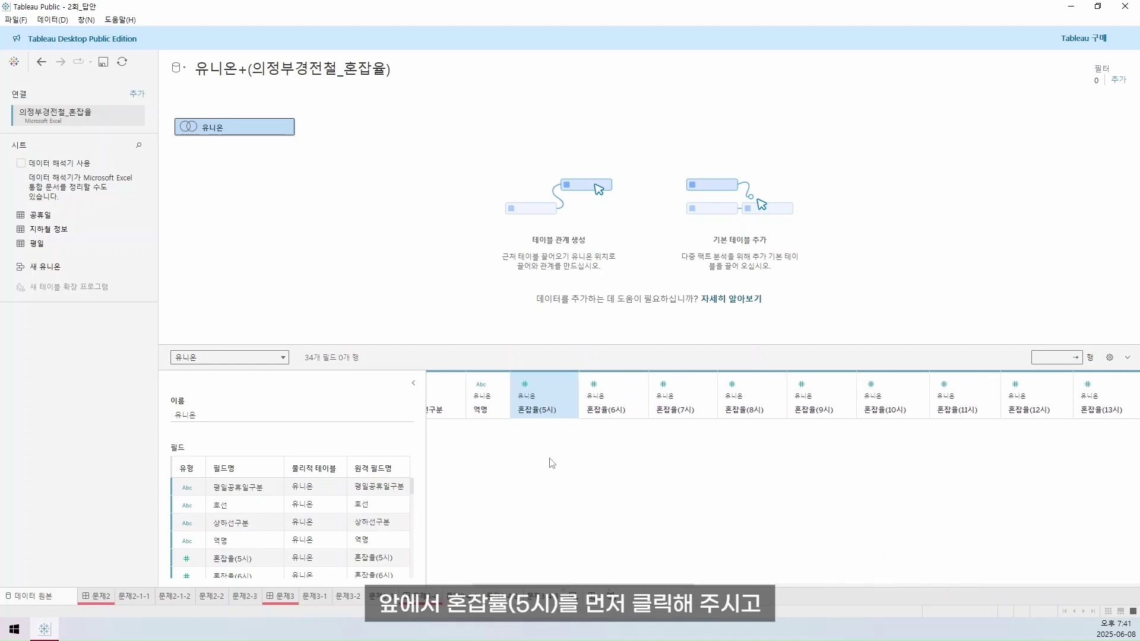
{"action": "left_click_drag", "start_coordinate": [637, 591], "coordinate": [948, 597]}
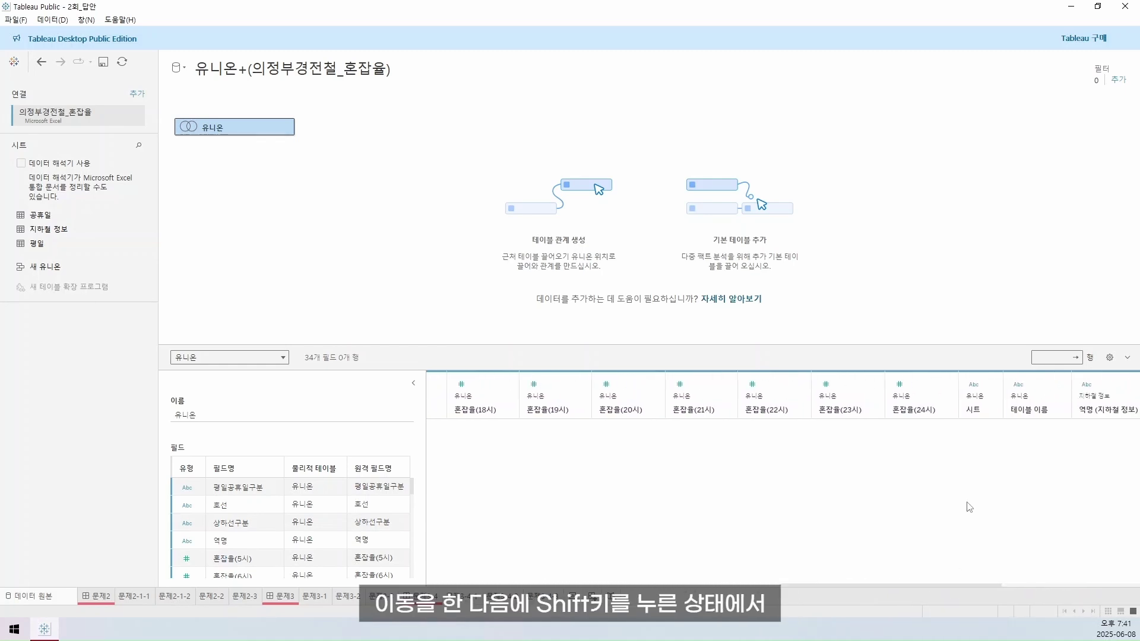
{"action": "left_click", "coordinate": [916, 406], "text": "shift"}
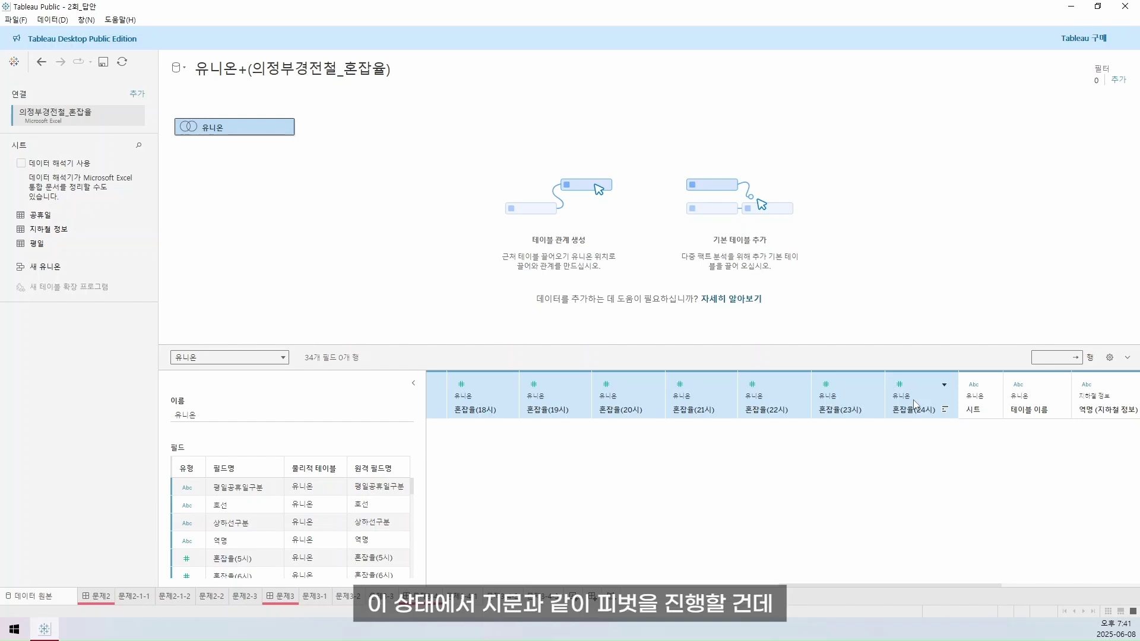
{"action": "left_click", "coordinate": [944, 386]}
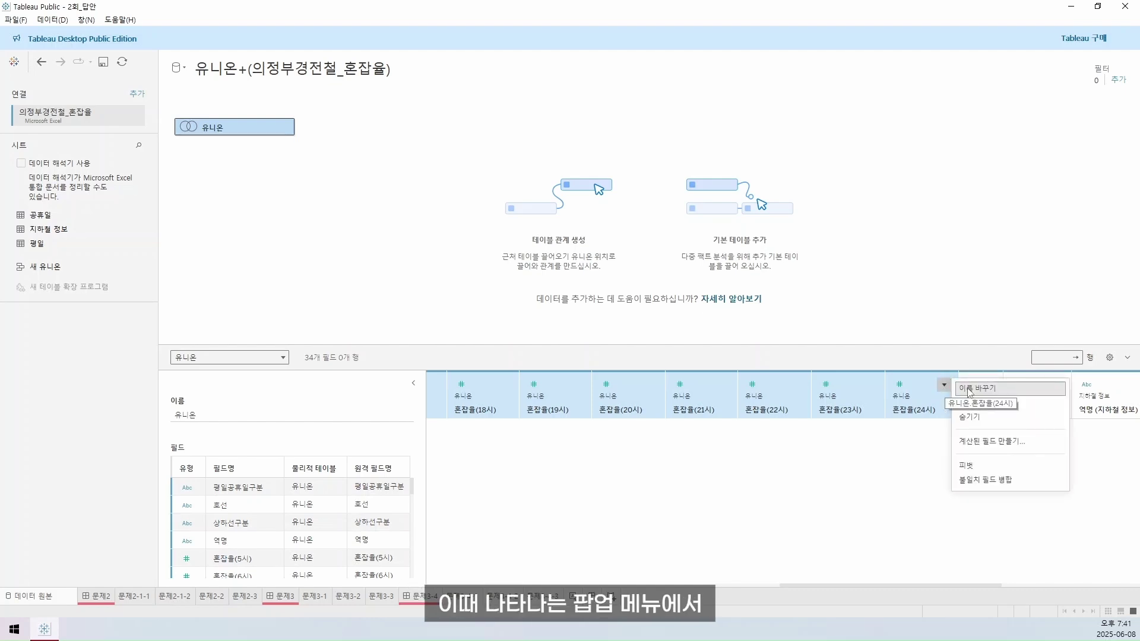
{"action": "left_click", "coordinate": [983, 466]}
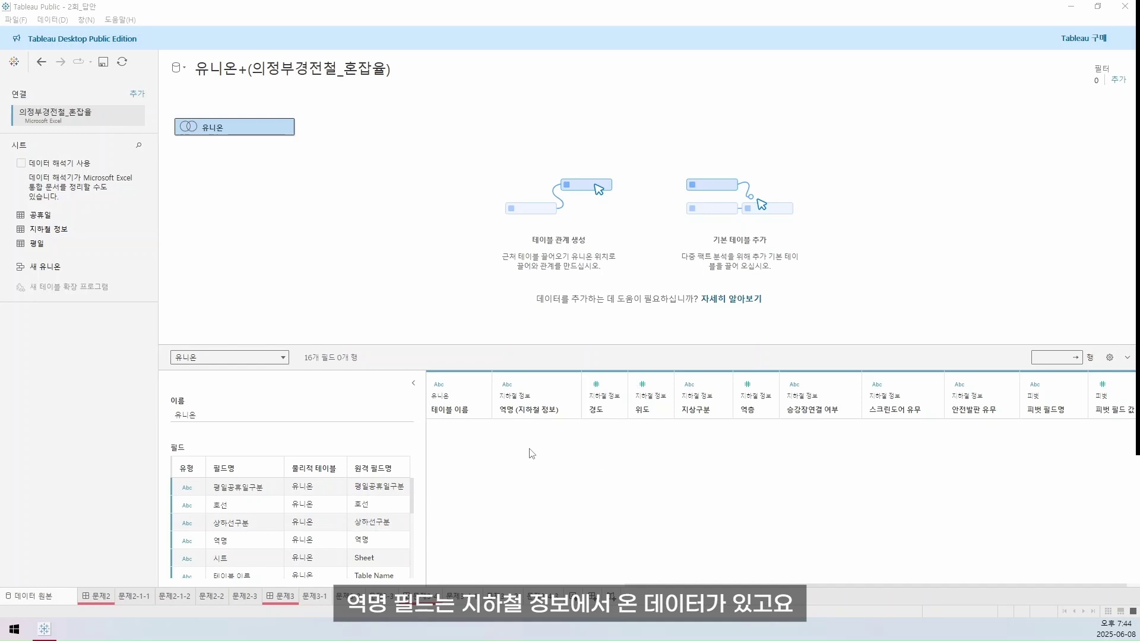
- Create a calculated field named 역_수 from the union's 역명 field with the formula COUNTD([역명])
{"action": "scroll", "coordinate": [537, 419], "scroll_direction": "left", "scroll_amount": 5}
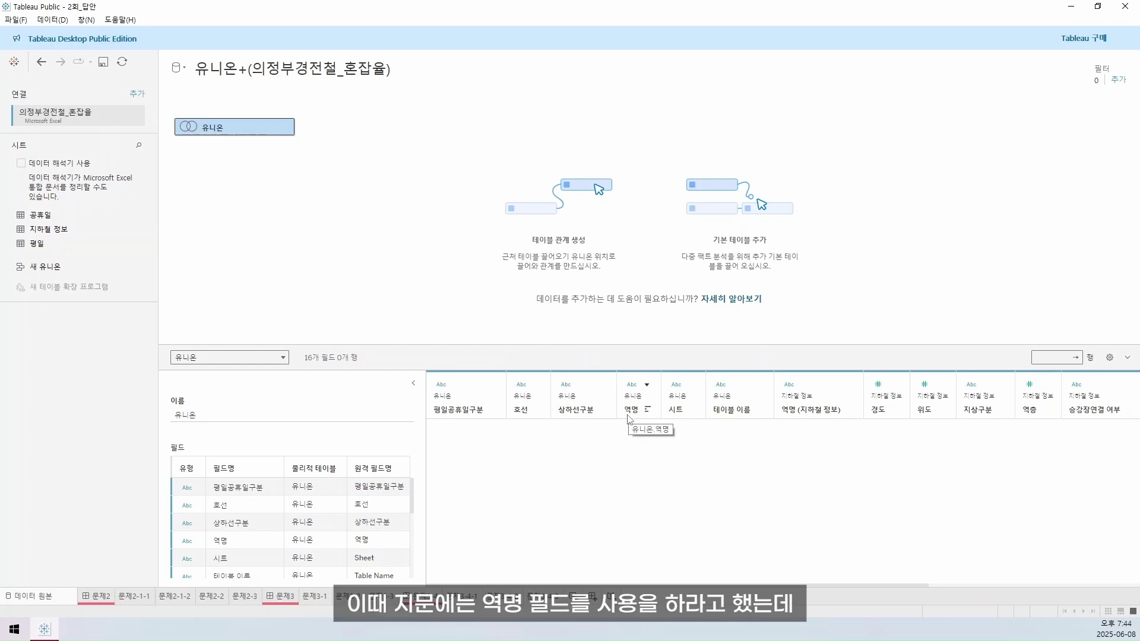
{"action": "left_click", "coordinate": [647, 386]}
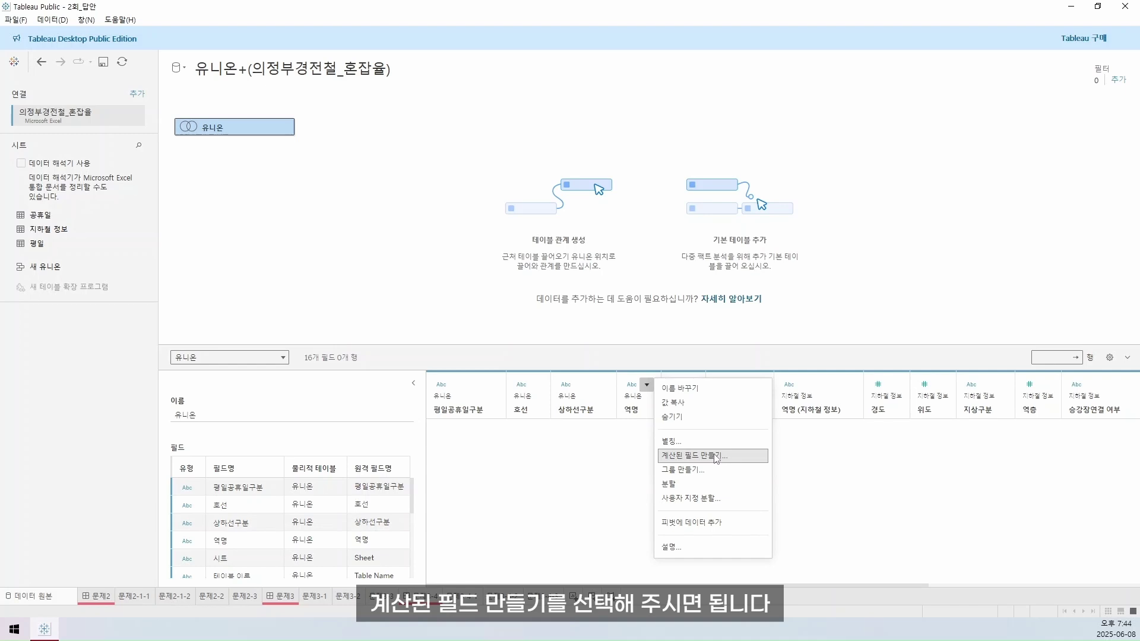
{"action": "left_click", "coordinate": [713, 456]}
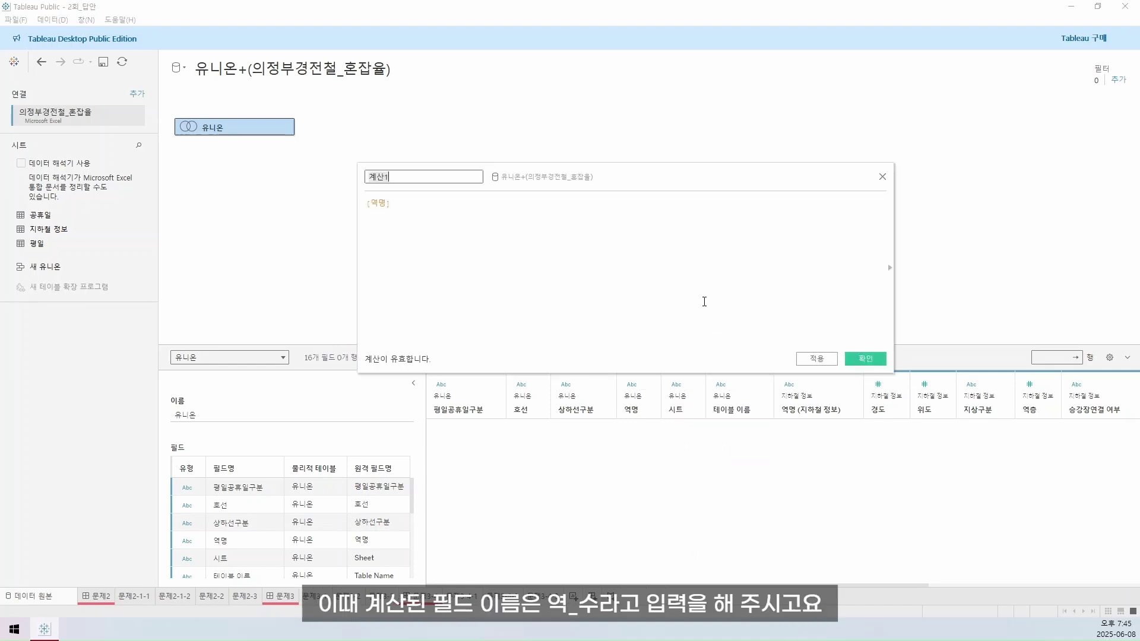
{"action": "type", "text": "역_수"}
{"action": "key", "text": "Tab"}
{"action": "type", "text": "COUNTD("}
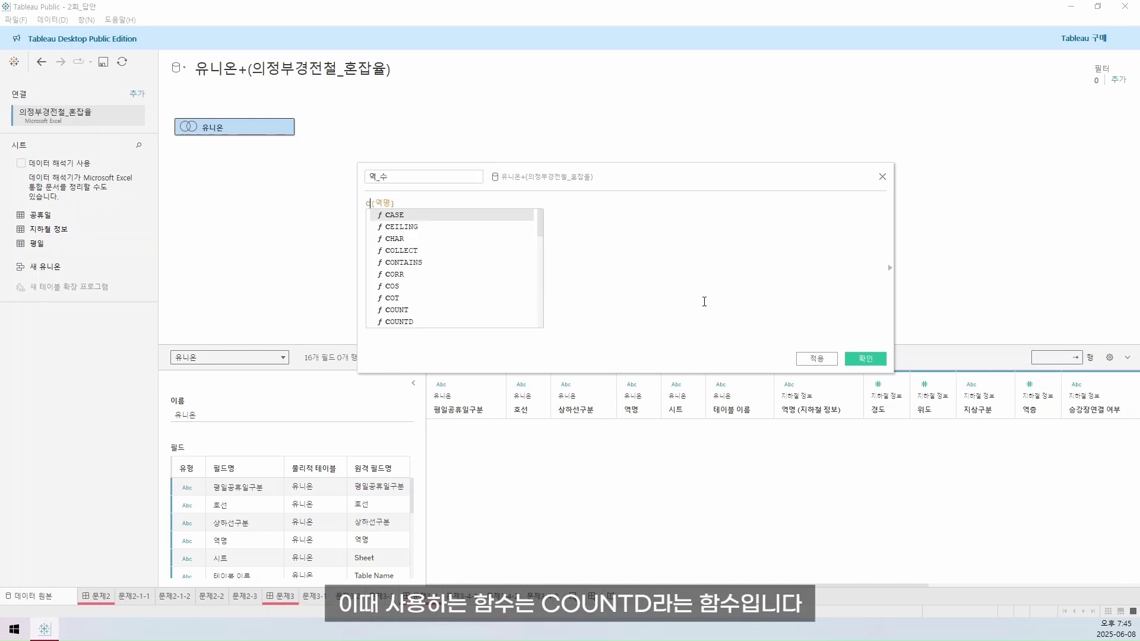
{"action": "key", "text": "End"}
{"action": "type", "text": ")"}
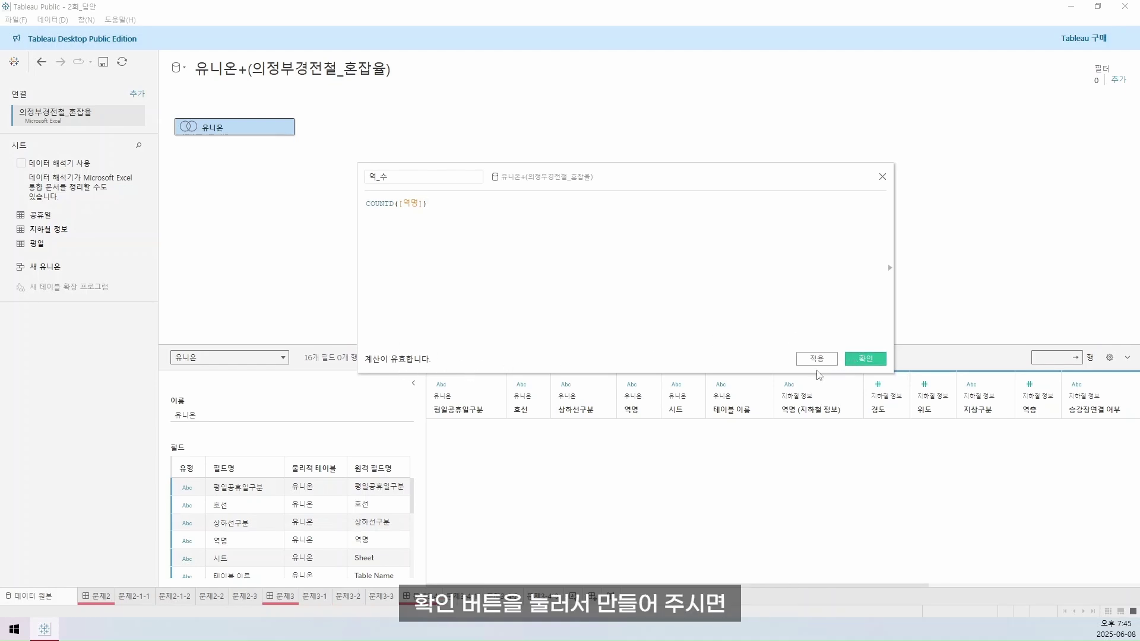
{"action": "left_click", "coordinate": [852, 358]}
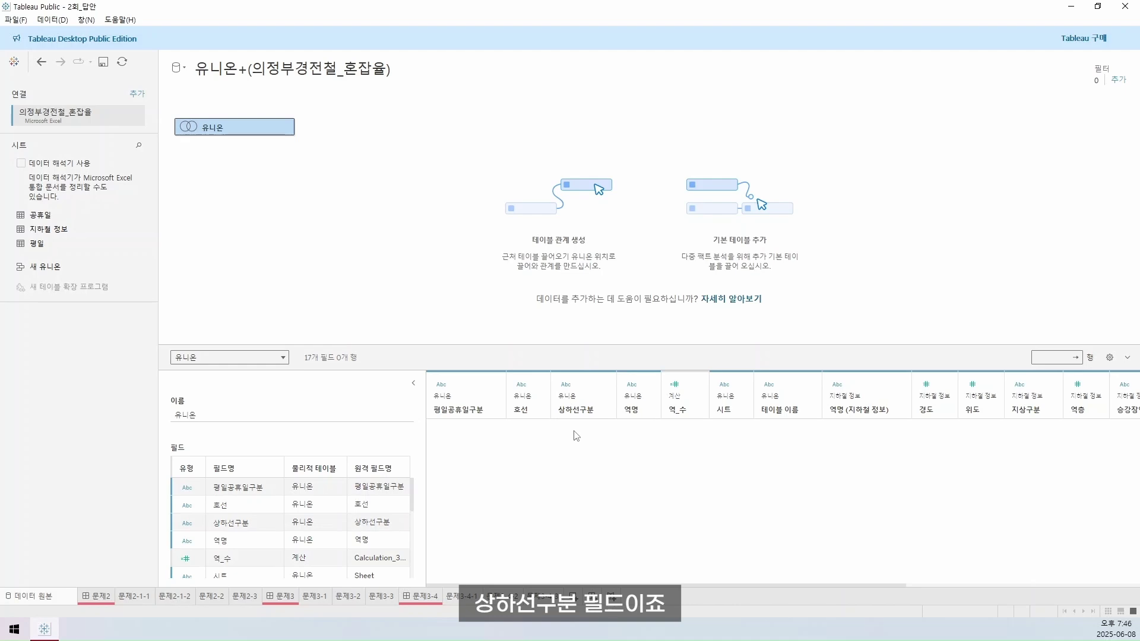
- Start a new calculated field from 상하선구분 and name it 상선_평균혼잡율
{"action": "mouse_move", "coordinate": [587, 415]}
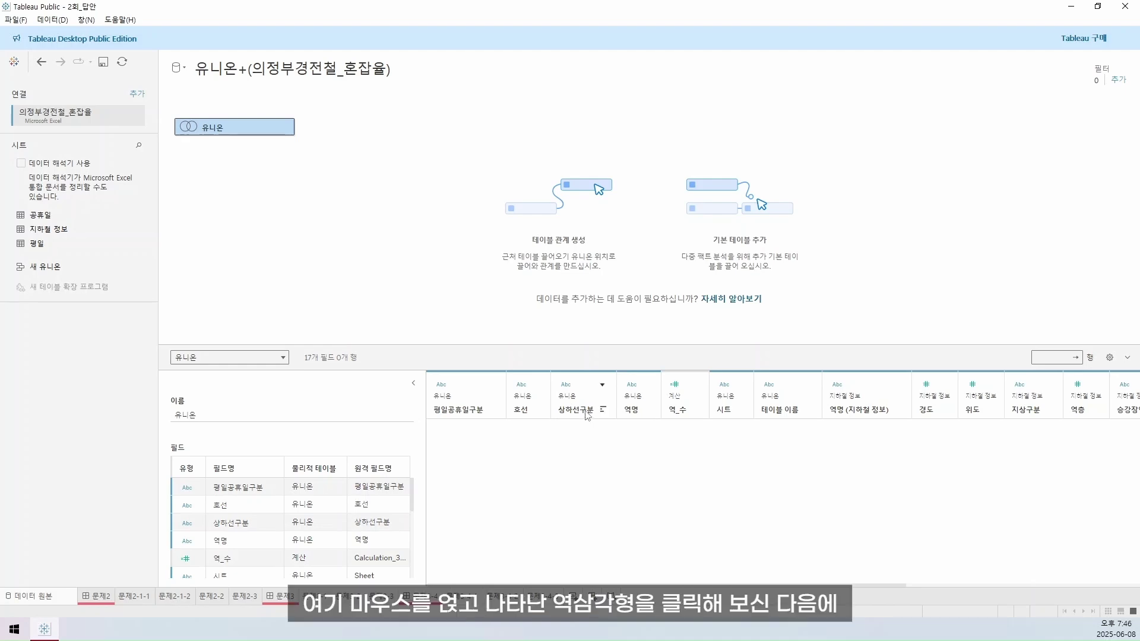
{"action": "left_click", "coordinate": [602, 386]}
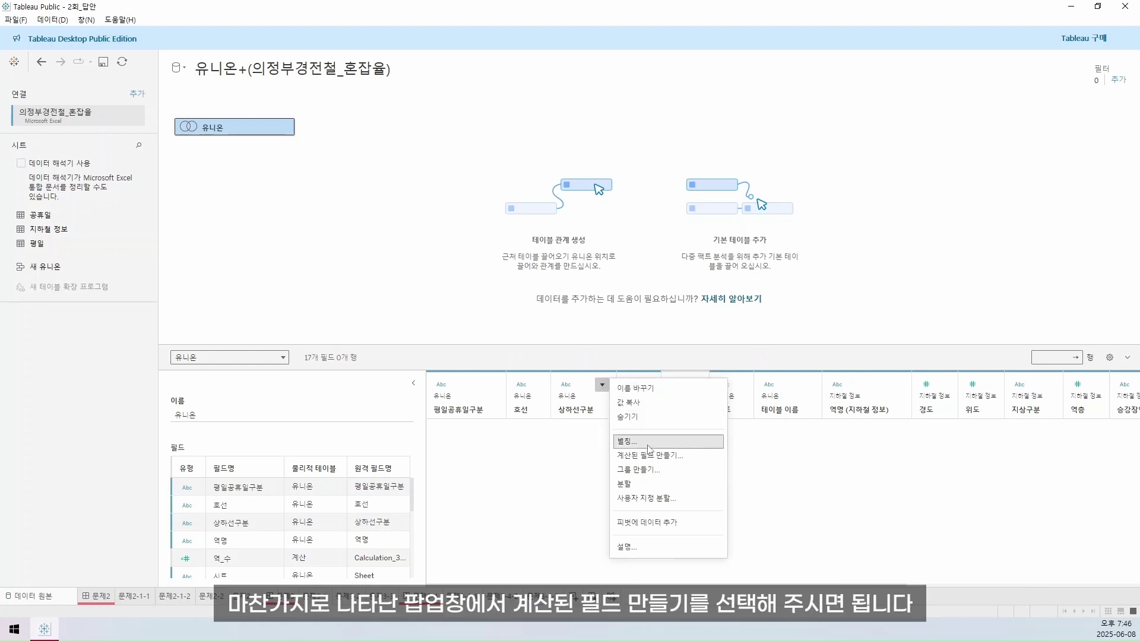
{"action": "left_click", "coordinate": [650, 456]}
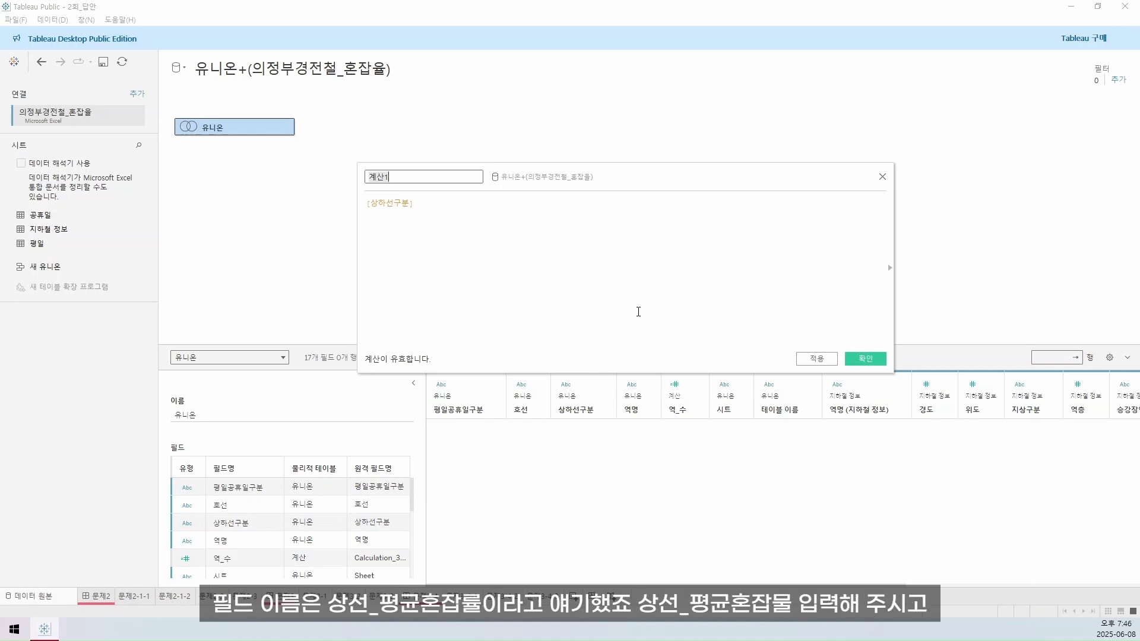
{"action": "type", "text": "상선_ㅍ"}
{"action": "type", "text": "평균혼잡유"}
{"action": "type", "text": "ㄹ"}
{"action": "key", "text": "Tab"}
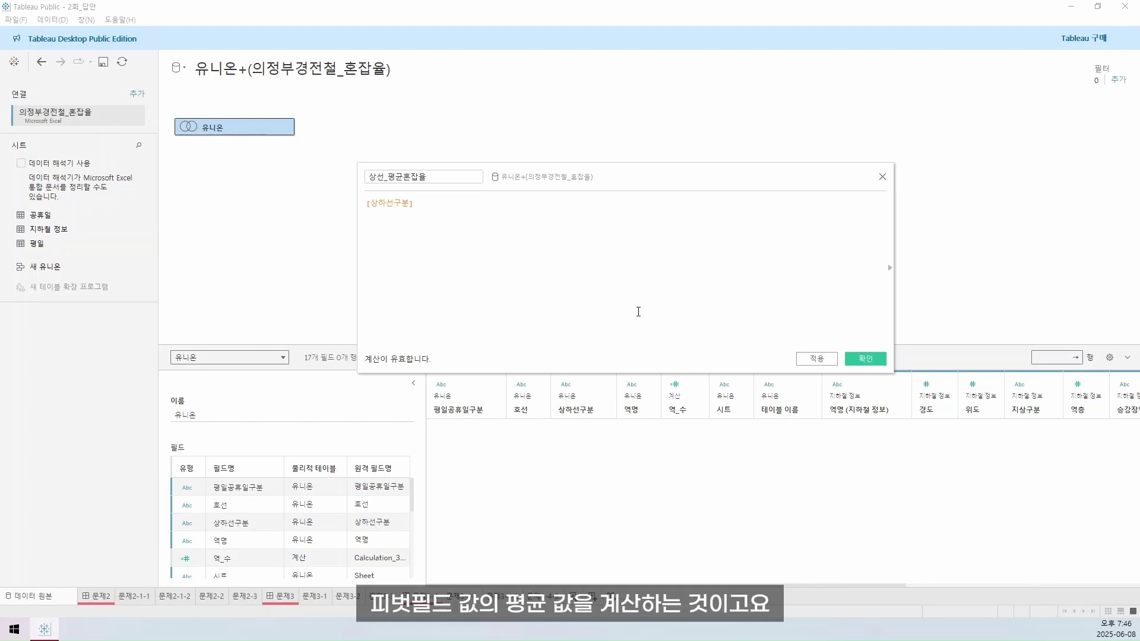
- Enter the formula IF [상하선구분]='상선' THEN [피벗 필드 값] END for 상선_평균혼잡율
{"action": "type", "text": "IF"}
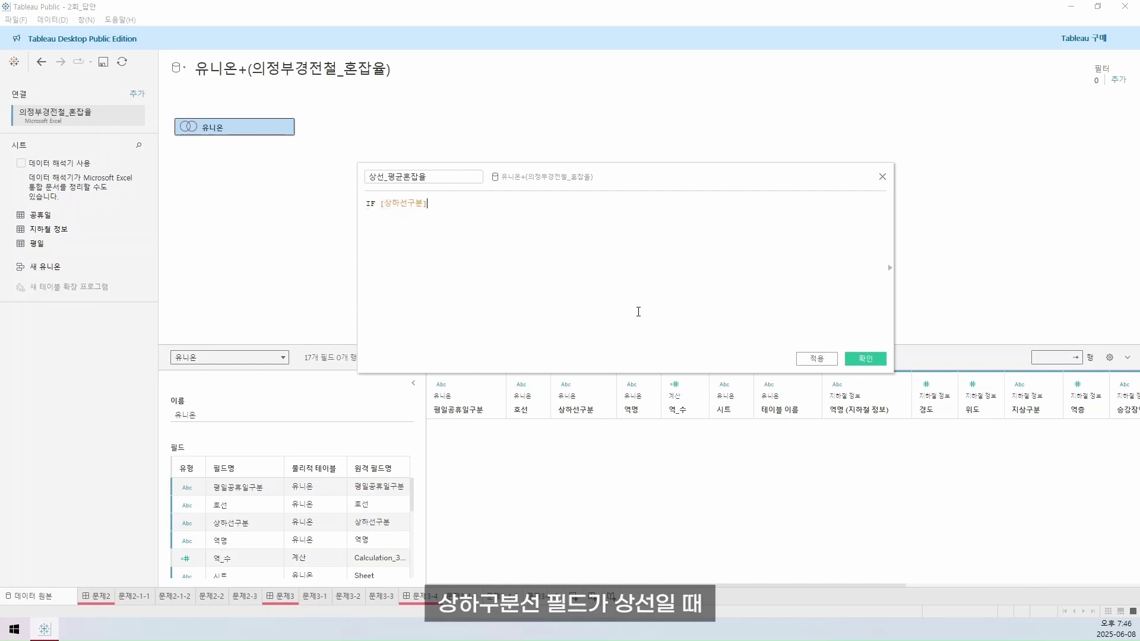
{"action": "key", "text": "End"}
{"action": "type", "text": "='상선' THEN "}
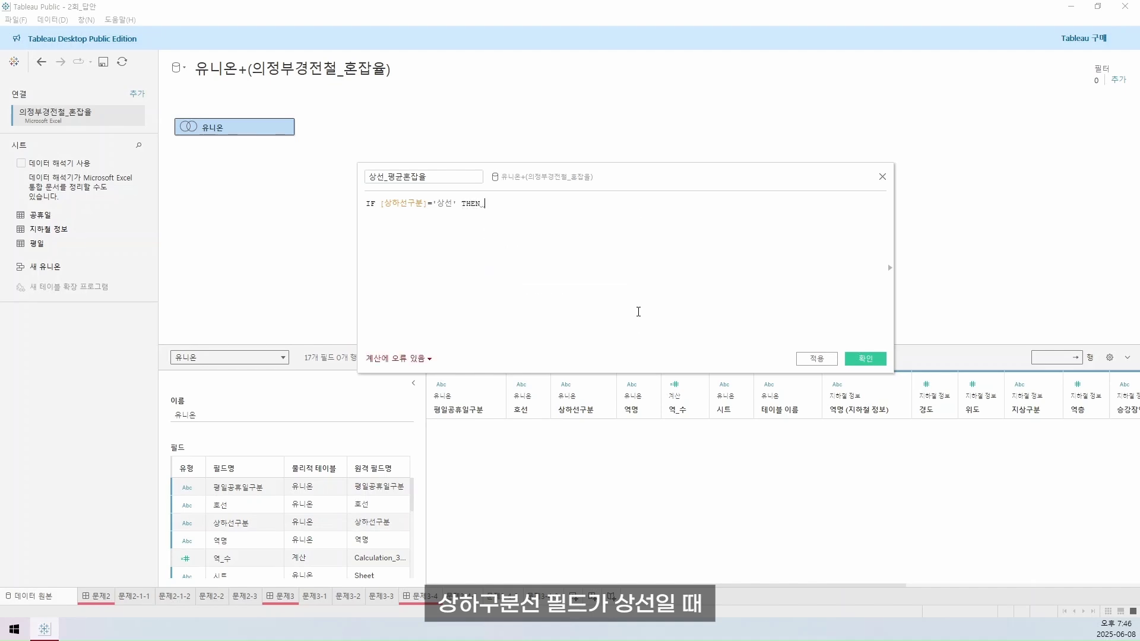
{"action": "type", "text": "[피벗 필드 값"}
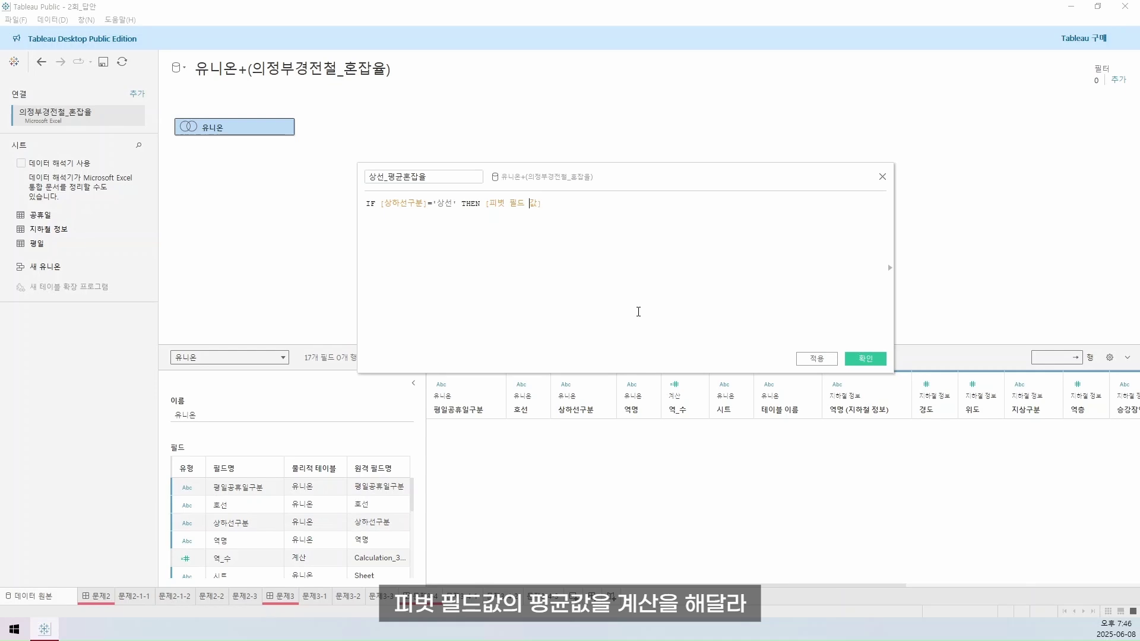
{"action": "key", "text": "Left"}
{"action": "key", "text": "Left"}
{"action": "key", "text": "Left"}
{"action": "key", "text": "Left"}
{"action": "key", "text": "Left"}
{"action": "key", "text": "Left"}
{"action": "type", "text": "END"}
{"action": "key", "text": "BackSpace"}
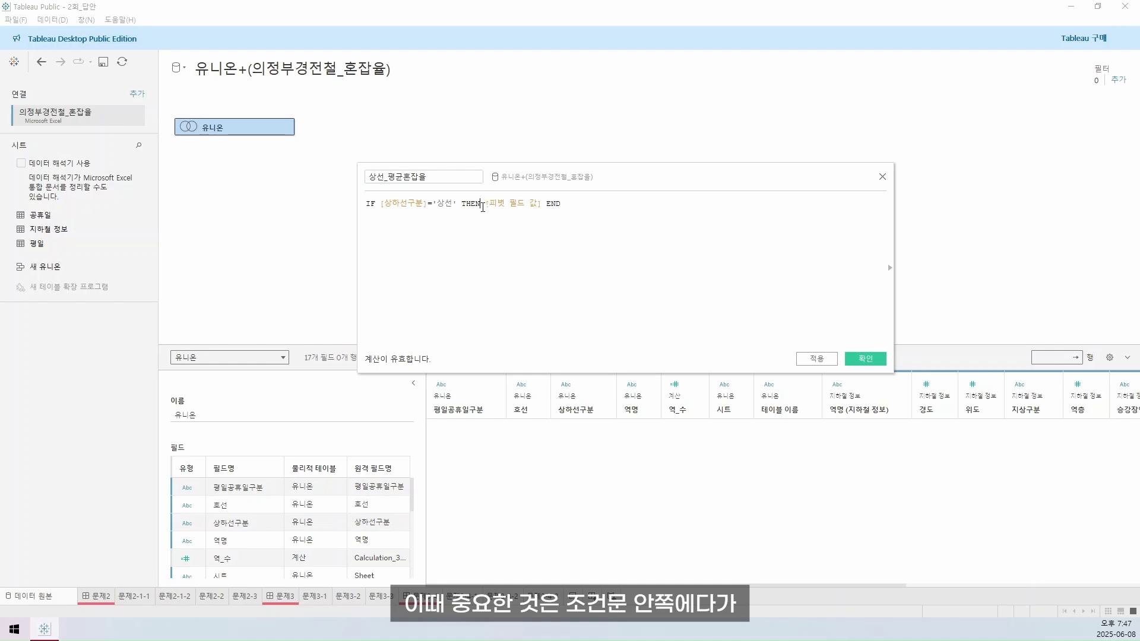
- Try to average within the condition by wrapping [피벗 필드 값] after THEN in AVG()
{"action": "type", "text": "AVG("}
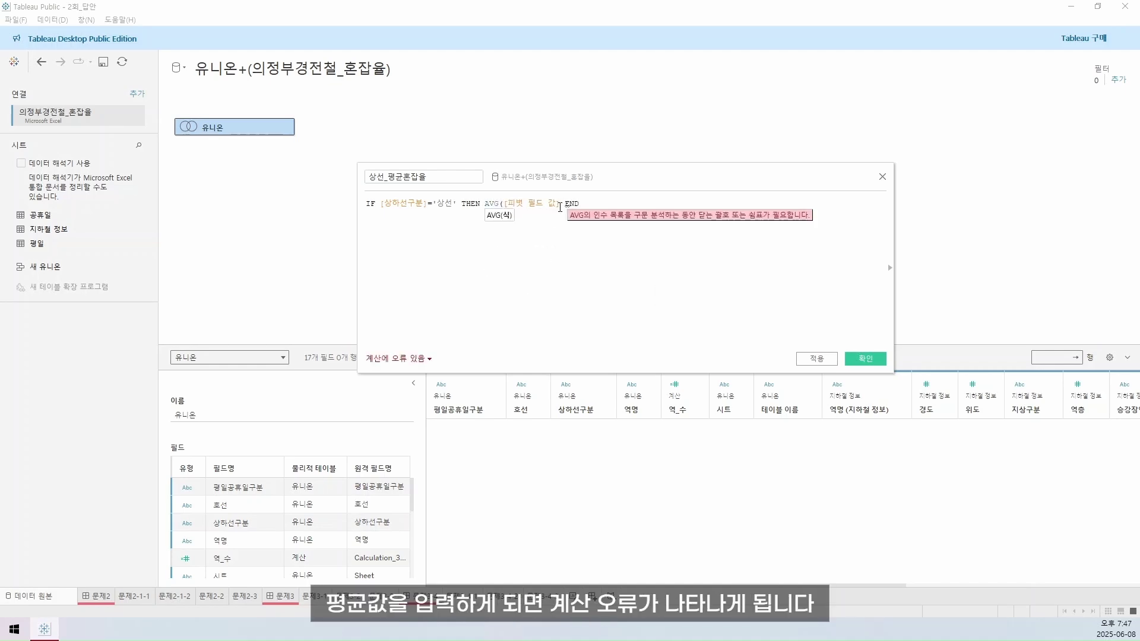
{"action": "left_click", "coordinate": [560, 208]}
{"action": "type", "text": ")"}
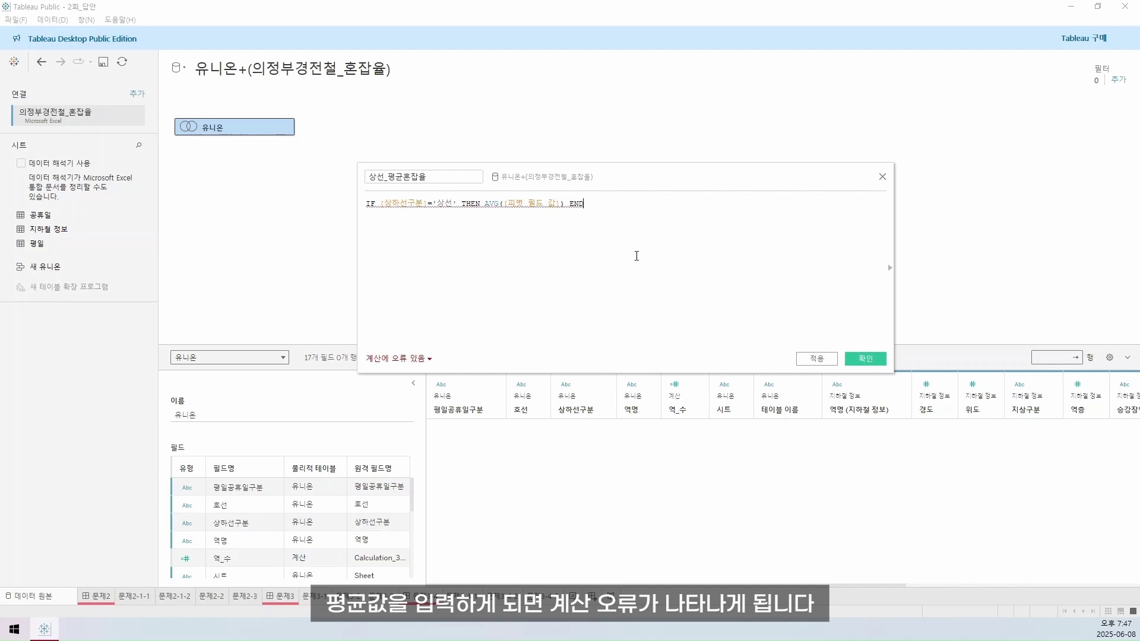
- Read the calculation's error details and examine the IF condition and the AVG argument in the formula
{"action": "left_click", "coordinate": [398, 359]}
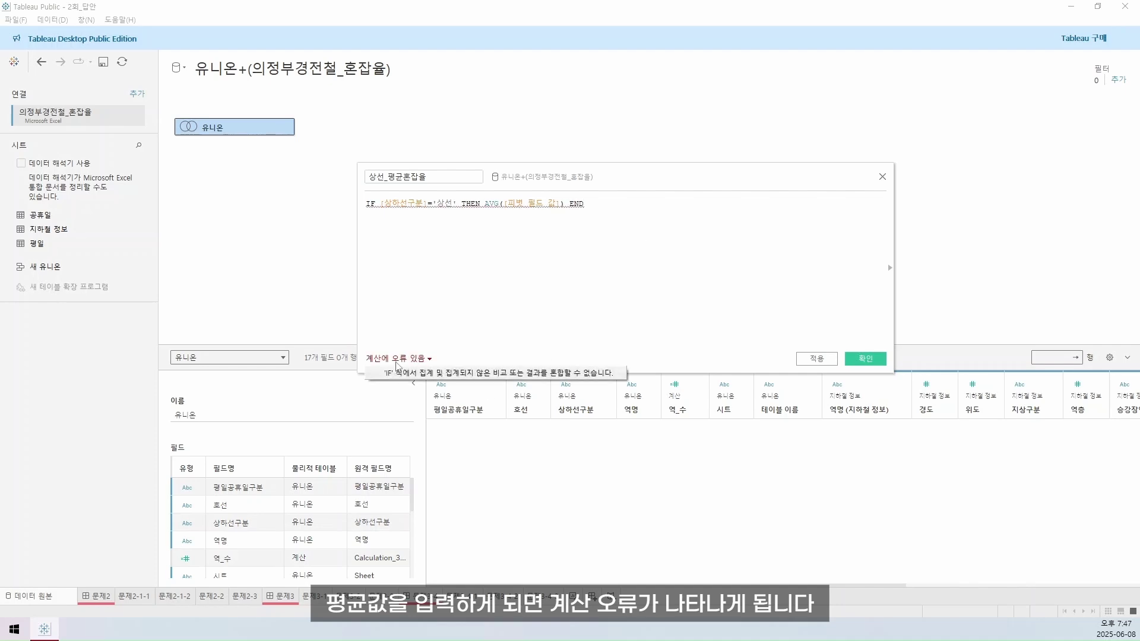
{"action": "left_click", "coordinate": [416, 343]}
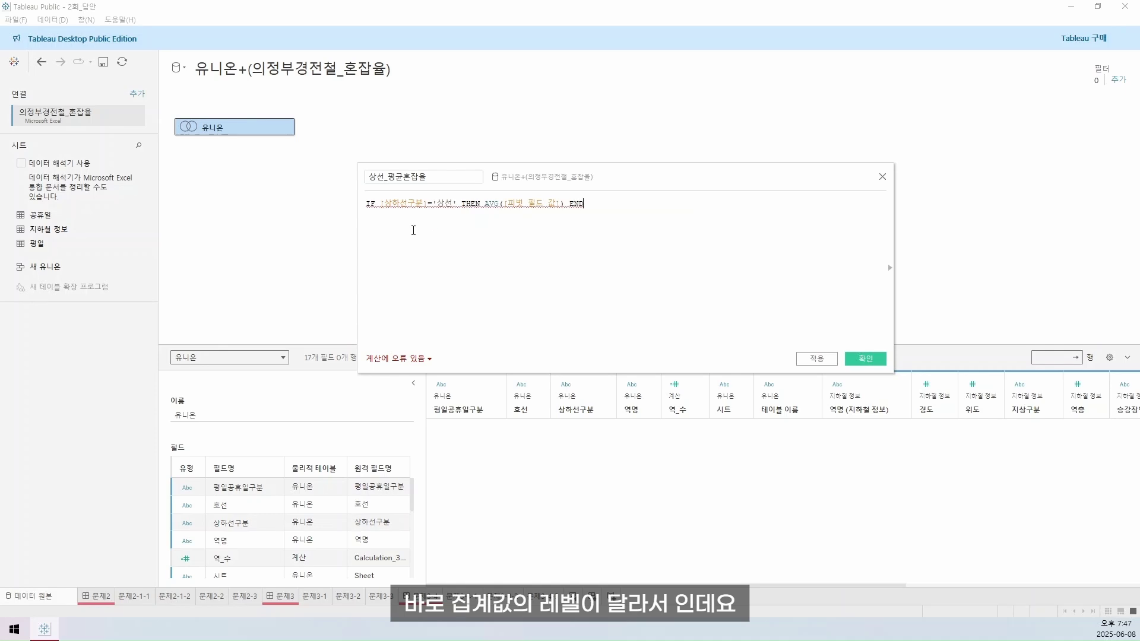
{"action": "left_click_drag", "start_coordinate": [379, 204], "coordinate": [457, 205]}
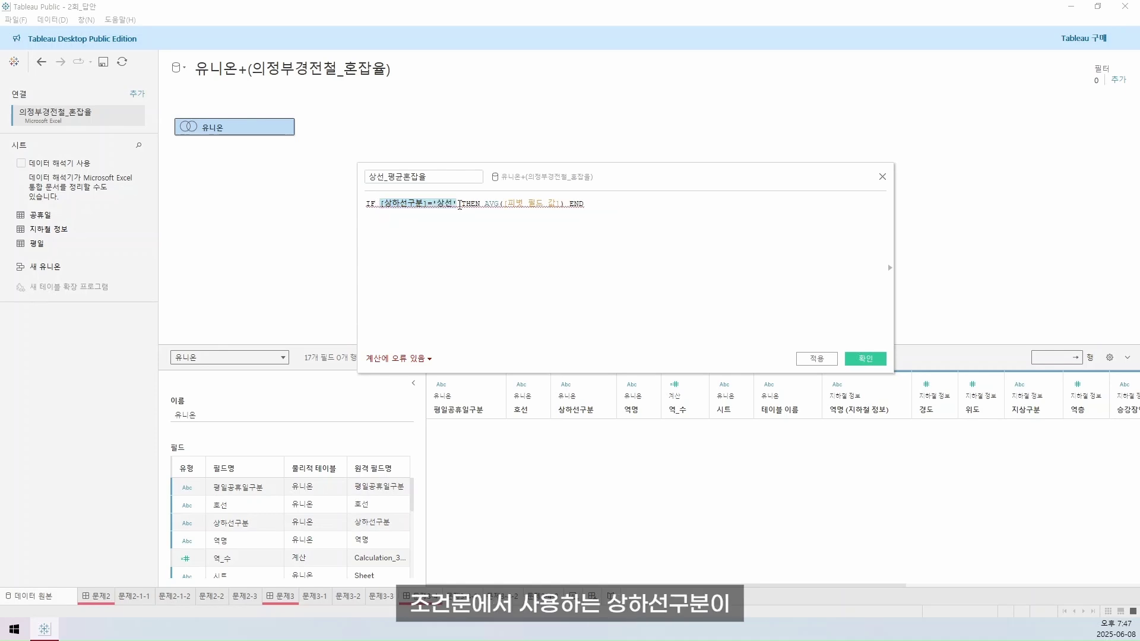
{"action": "left_click", "coordinate": [443, 227]}
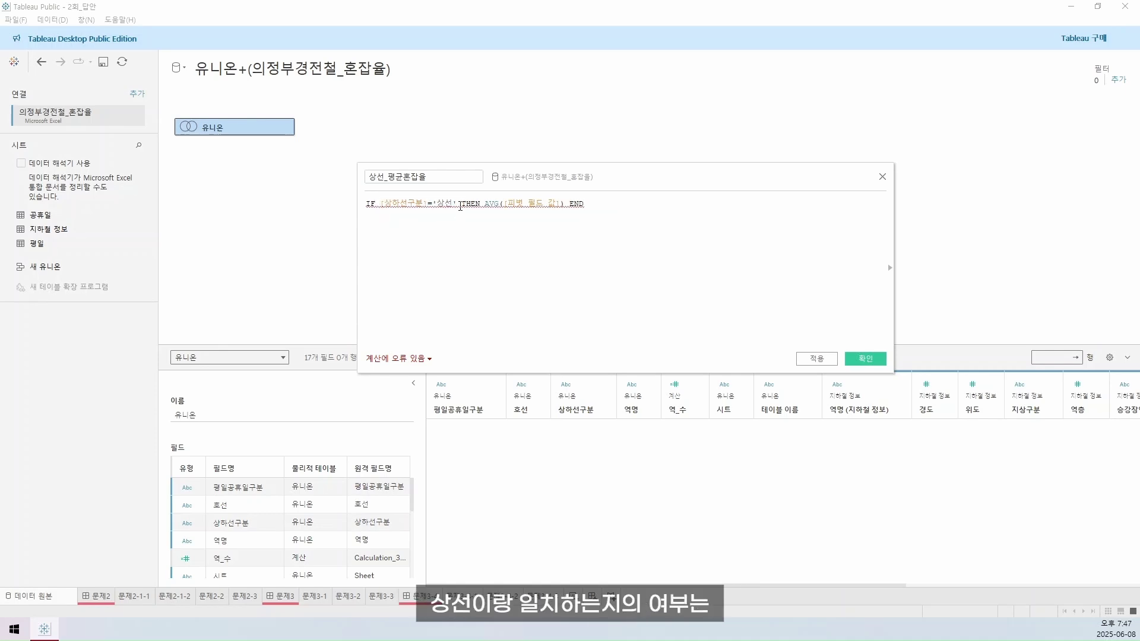
{"action": "mouse_move", "coordinate": [461, 206]}
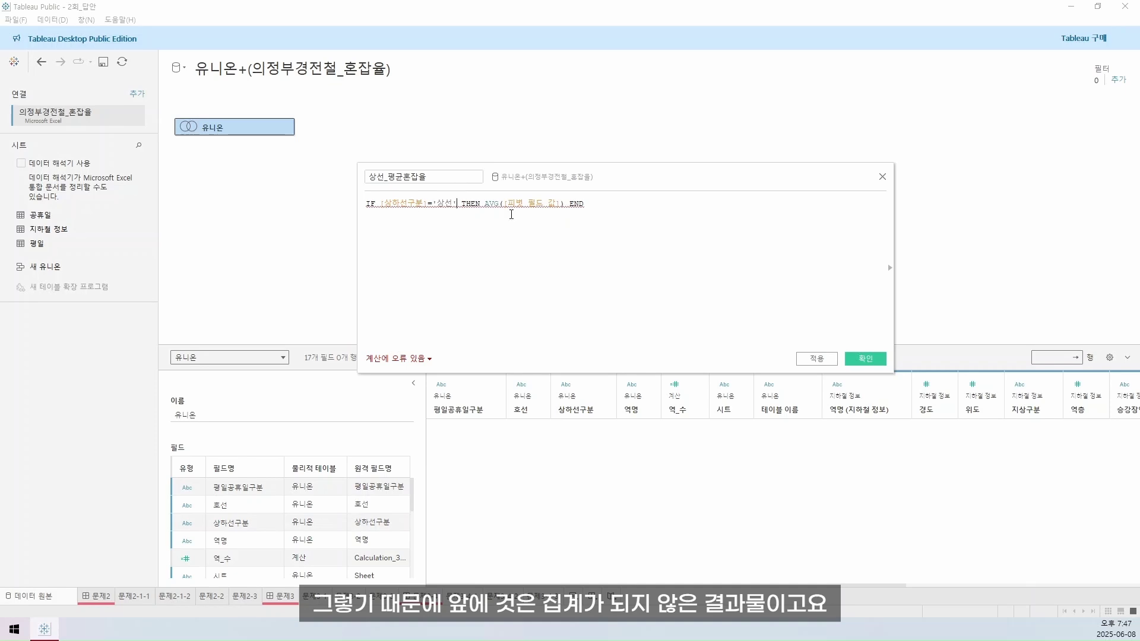
{"action": "double_click", "coordinate": [494, 204]}
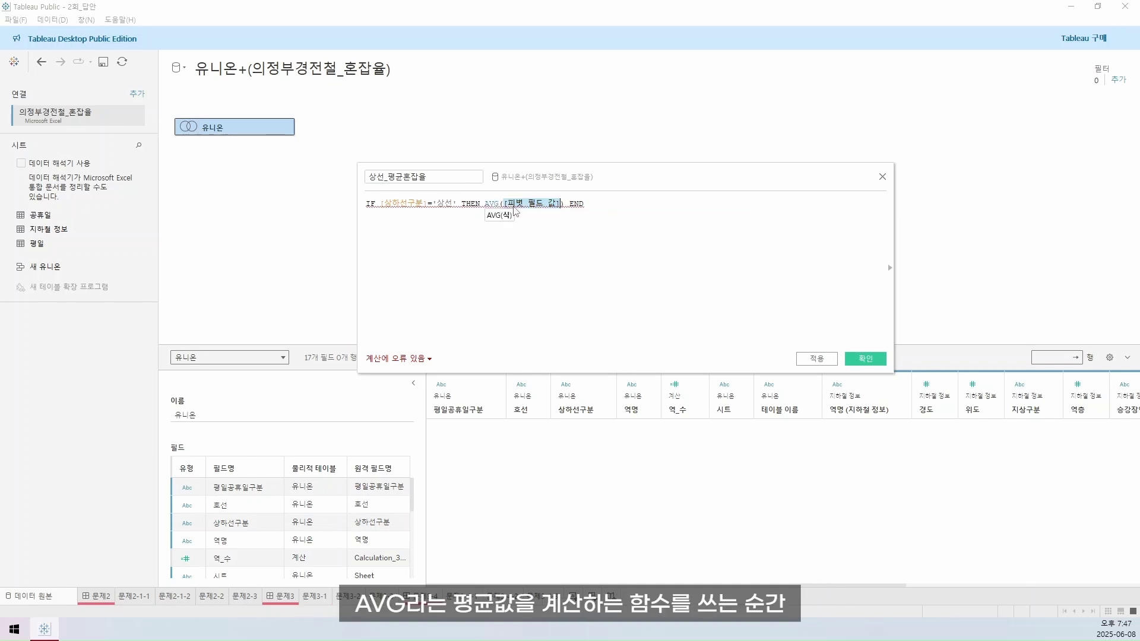
{"action": "left_click", "coordinate": [527, 216]}
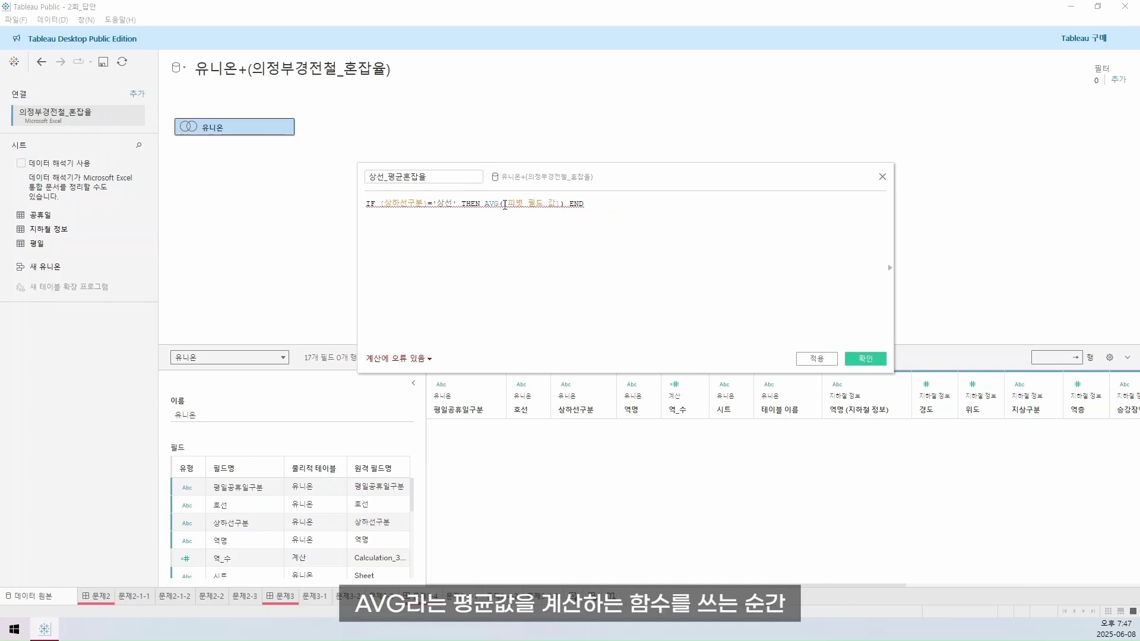
{"action": "mouse_move", "coordinate": [561, 214]}
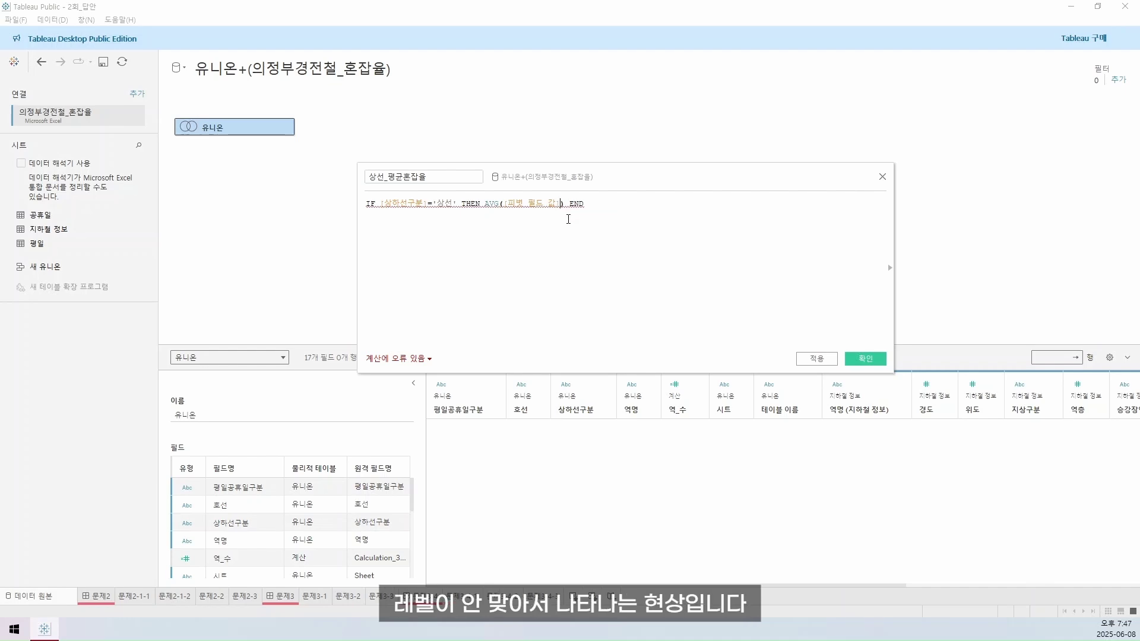
- Move AVG outside the condition so the formula is AVG(IF [상하선구분]='상선' THEN [피벗 필드 값] END), and save the field
{"action": "left_click_drag", "start_coordinate": [484, 208], "coordinate": [500, 203]}
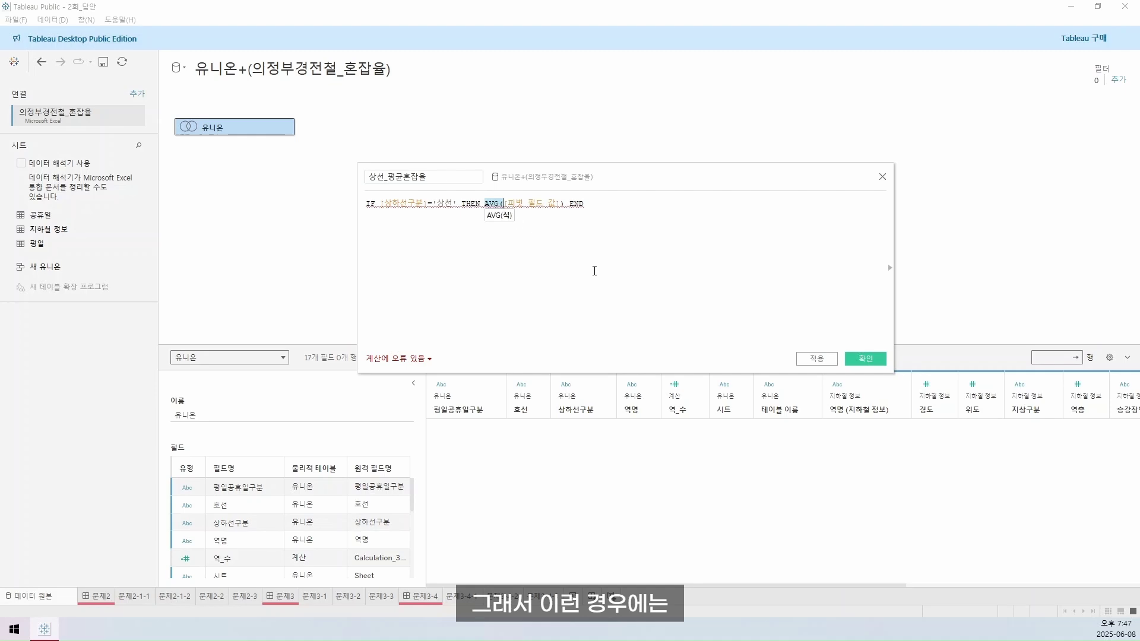
{"action": "key", "text": "ctrl+x"}
{"action": "key", "text": "Home"}
{"action": "key", "text": "ctrl+v"}
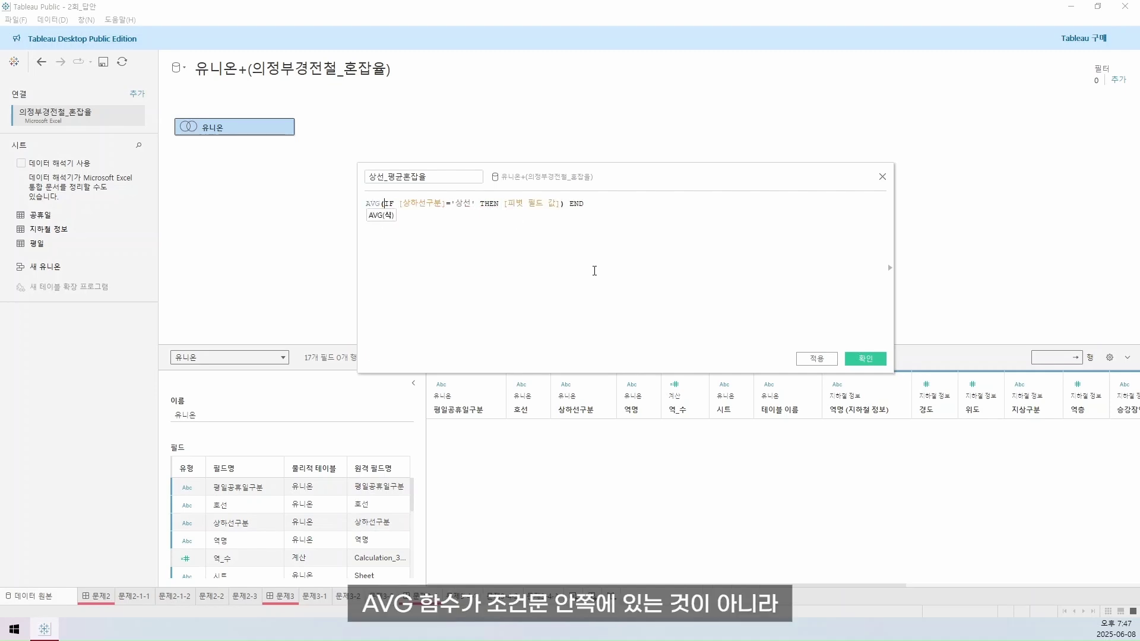
{"action": "key", "text": "End"}
{"action": "key", "text": "BackSpace"}
{"action": "key", "text": "End"}
{"action": "type", "text": ")"}
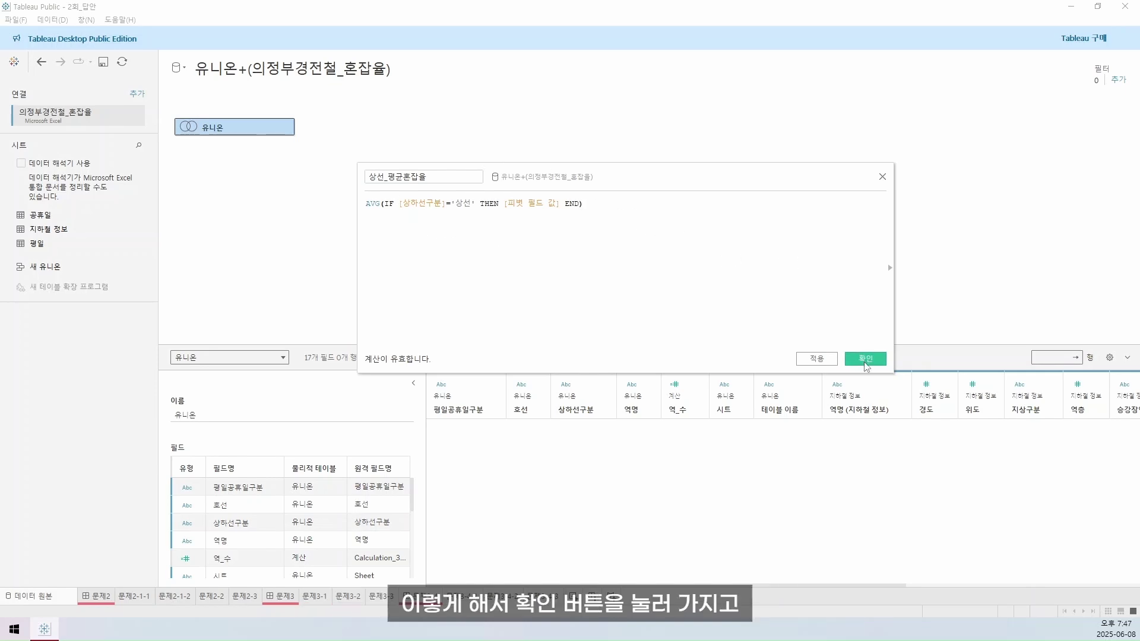
{"action": "left_click", "coordinate": [865, 358]}
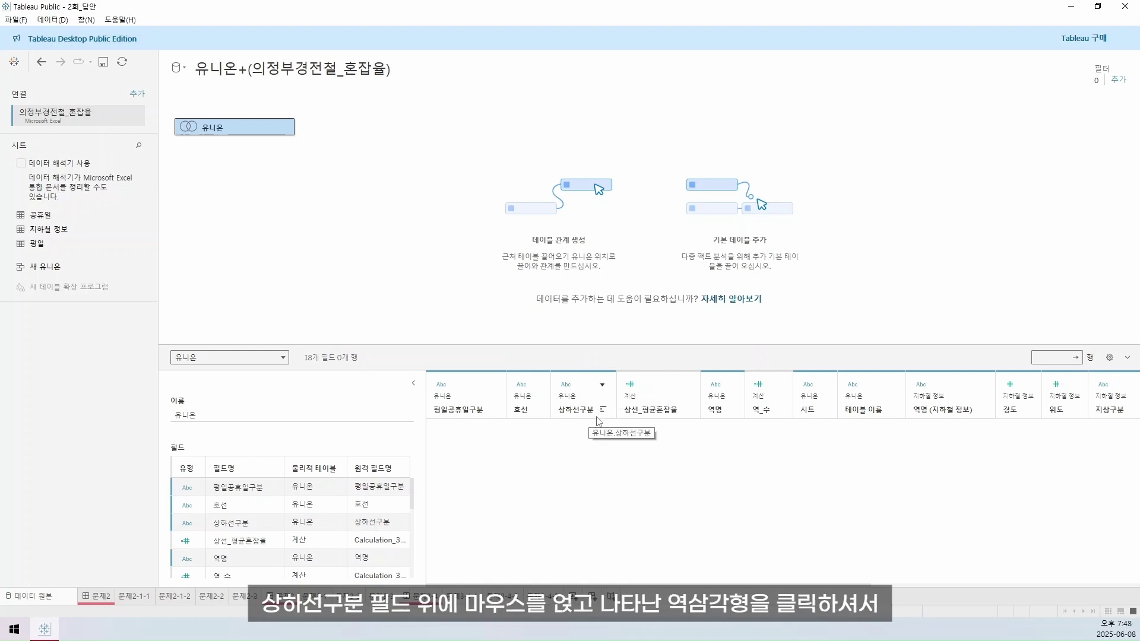
- Start another calculated field from 상하선구분 and name it 하선_평균혼잡율
{"action": "left_click", "coordinate": [603, 386]}
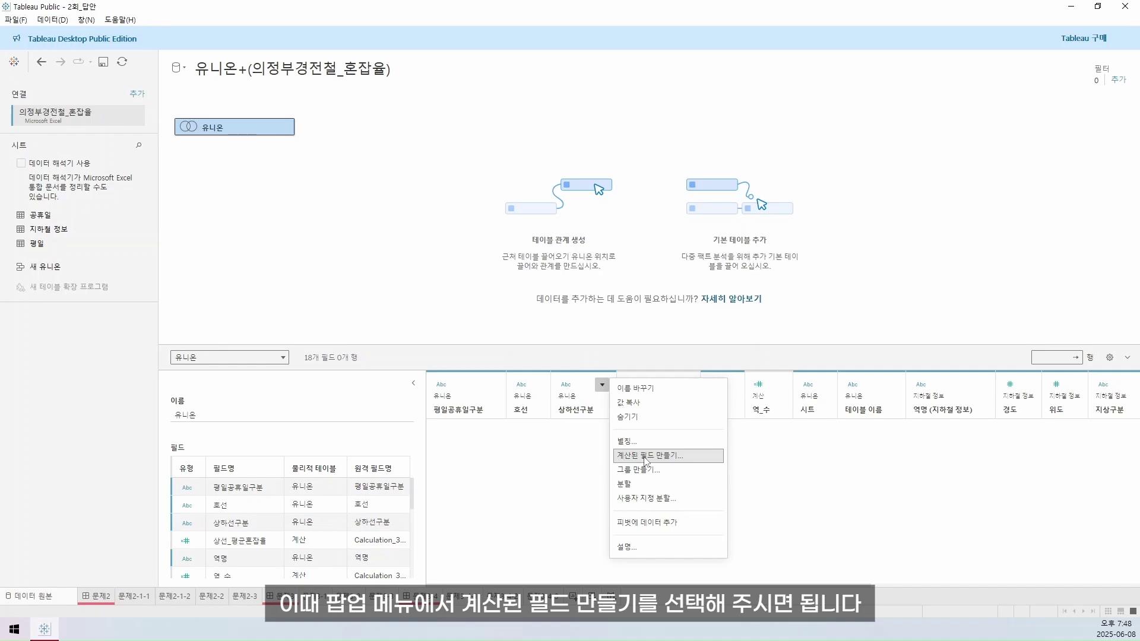
{"action": "left_click", "coordinate": [646, 460]}
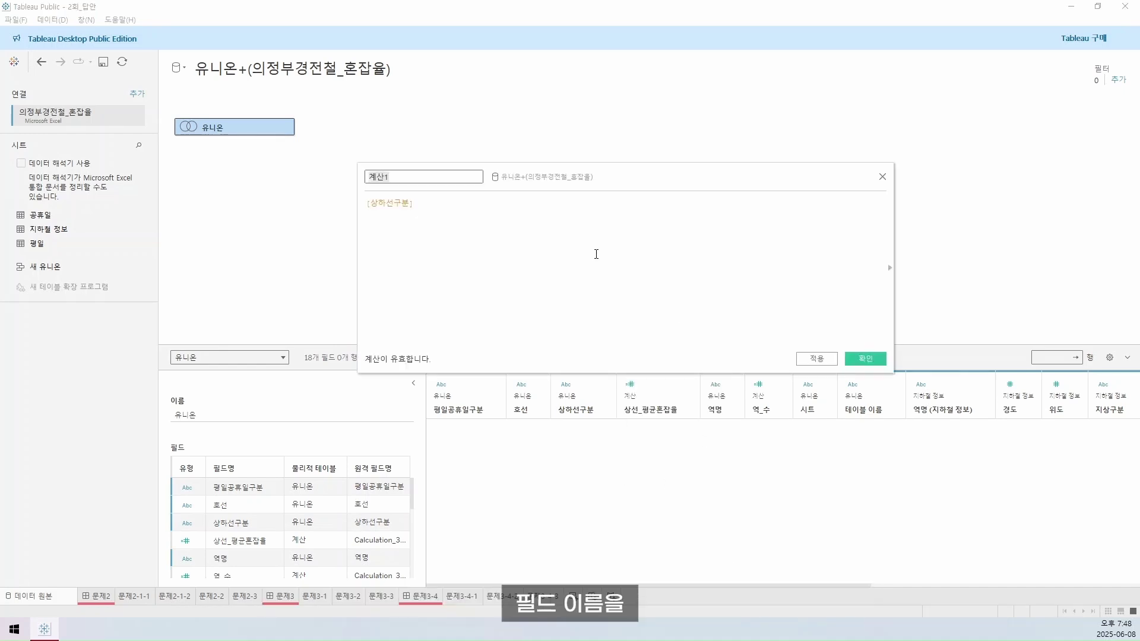
{"action": "type", "text": "하선_평균"}
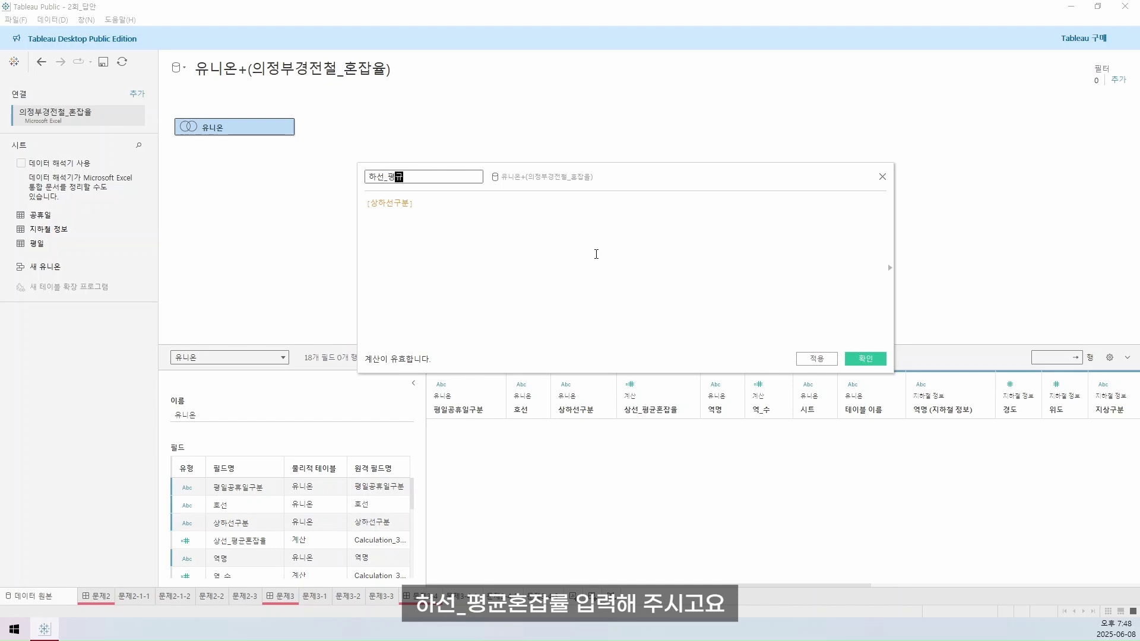
{"action": "type", "text": "혼잡ㅇ율"}
{"action": "key", "text": "Tab"}
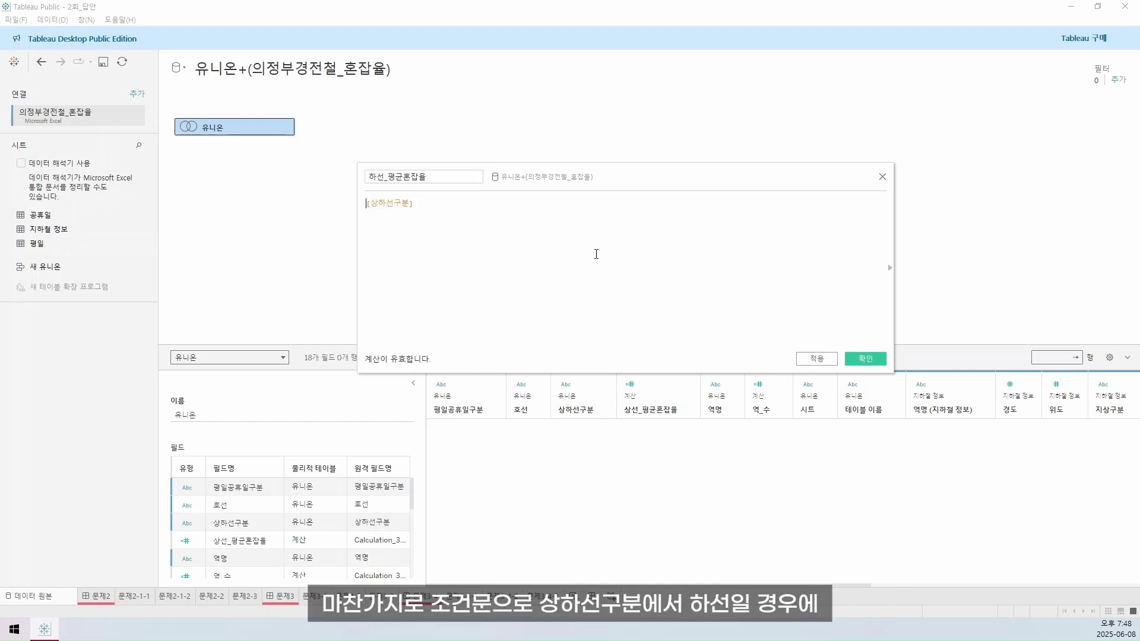
- Enter the formula IF [상하선구분]='하선' THEN [피벗 필드 값] END for 하선_평균혼잡율
{"action": "type", "text": "IF [상하선구분]='하선"}
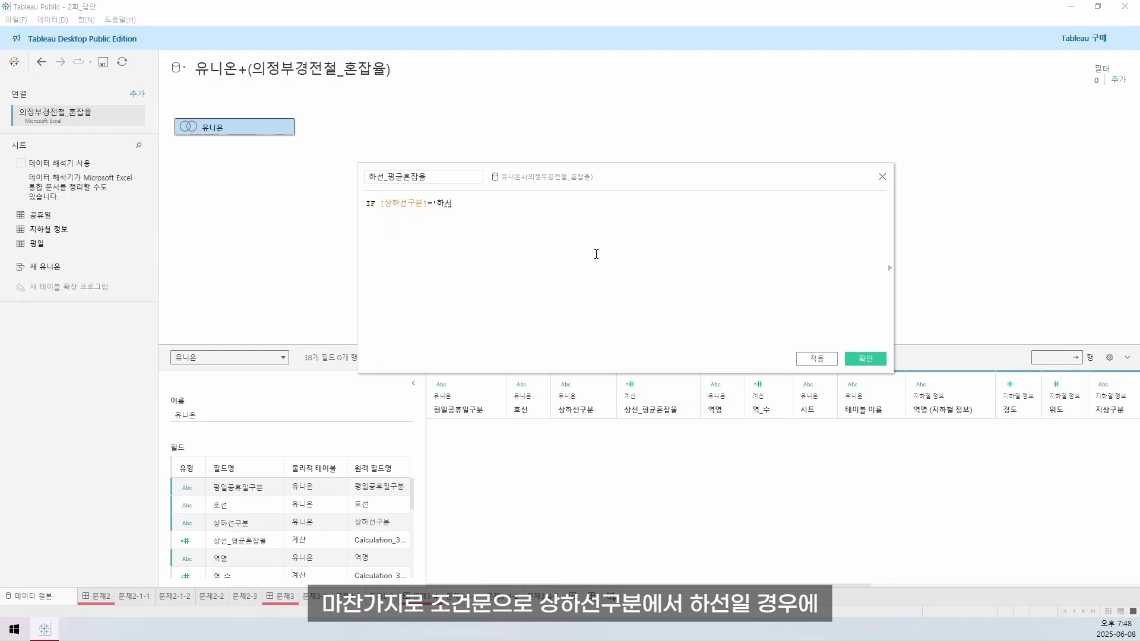
{"action": "type", "text": "' THEN v"}
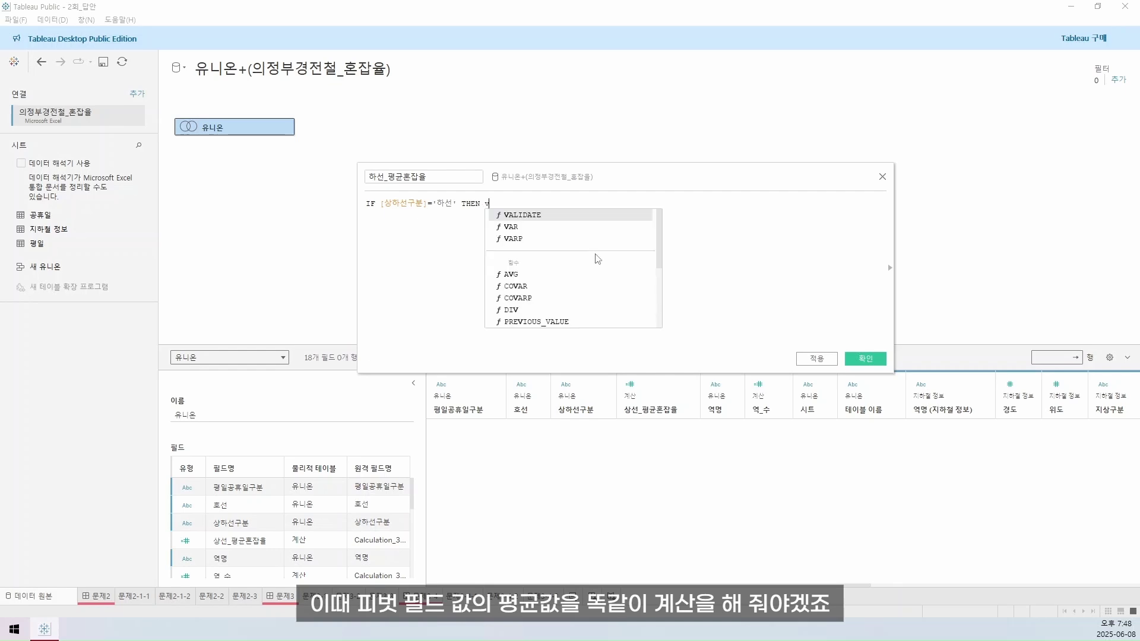
{"action": "type", "text": "[피벗 필드 값]"}
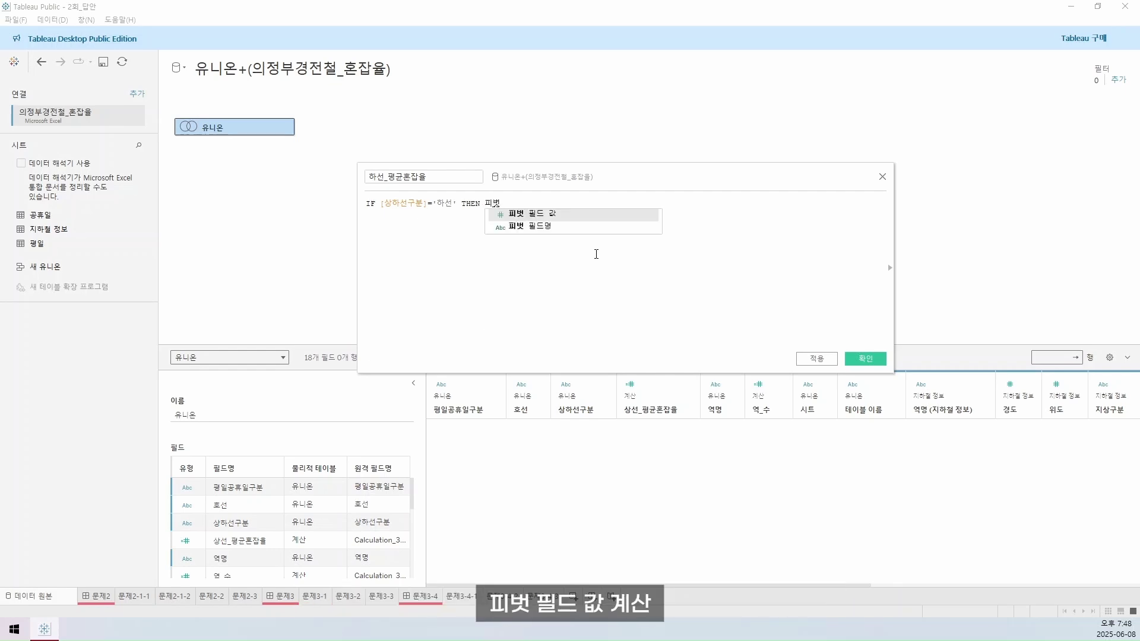
{"action": "key", "text": "Return"}
{"action": "type", "text": "END"}
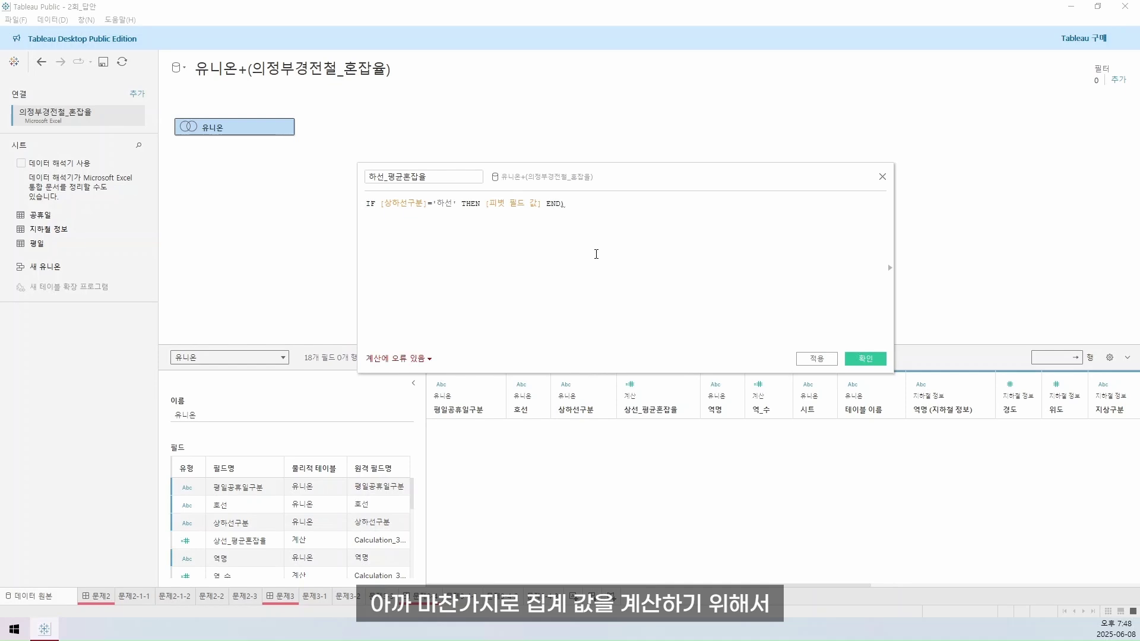
- Enclose the whole IF expression in AVG() and save the 하선_평균혼잡율 field
{"action": "type", "text": ")"}
{"action": "key", "text": "Left"}
{"action": "type", "text": "a"}
{"action": "key", "text": "BackSpace"}
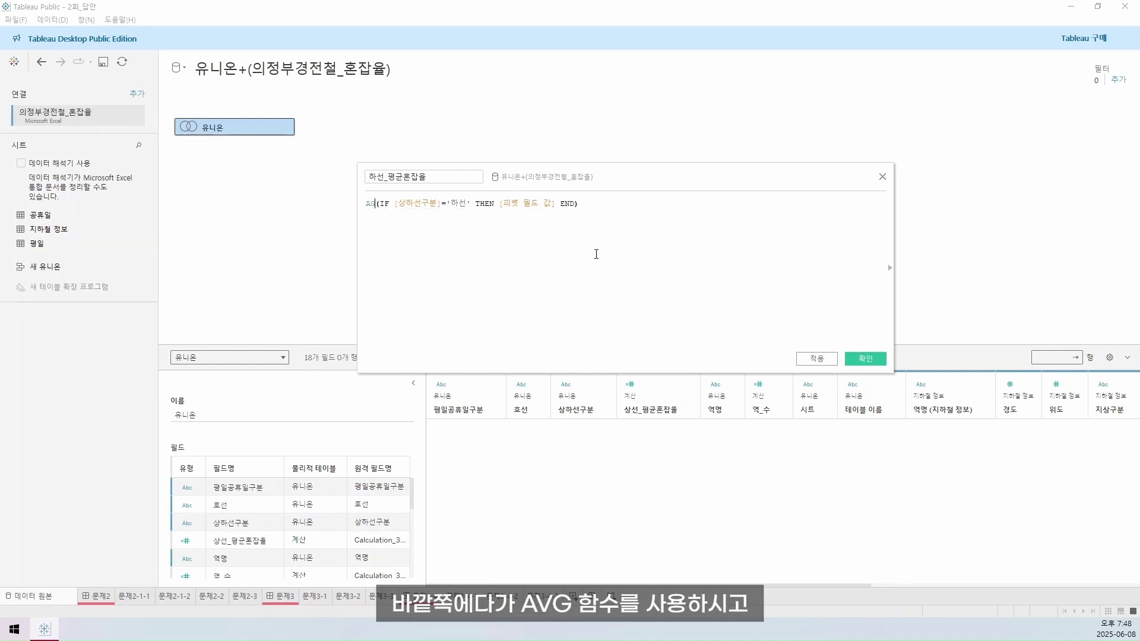
{"action": "type", "text": "AVG"}
{"action": "left_click", "coordinate": [596, 254]}
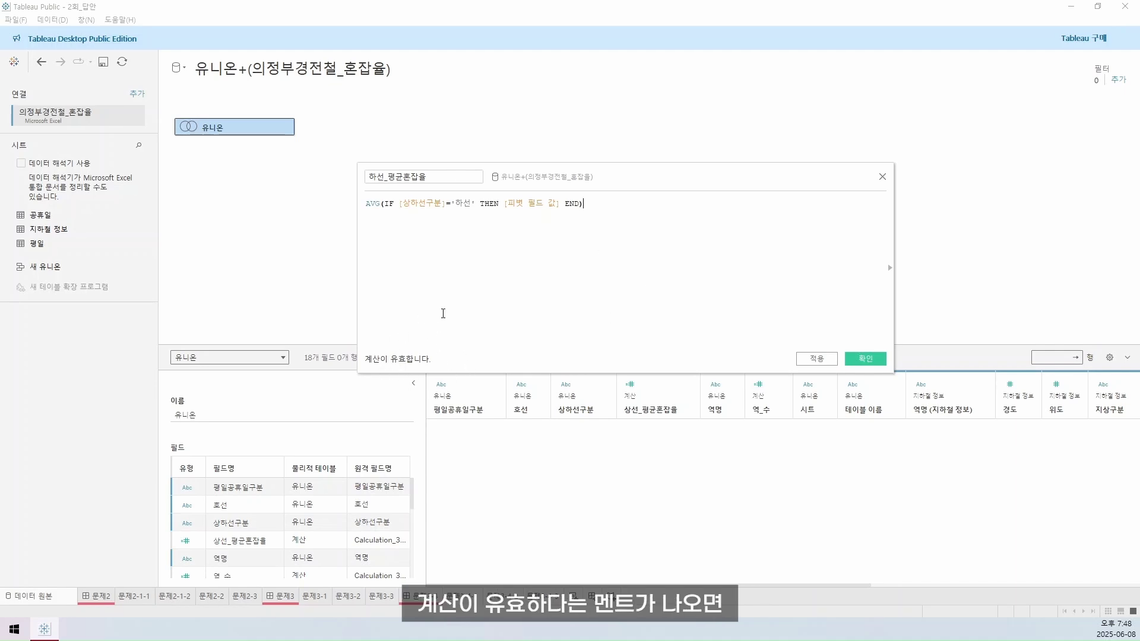
{"action": "left_click", "coordinate": [875, 361]}
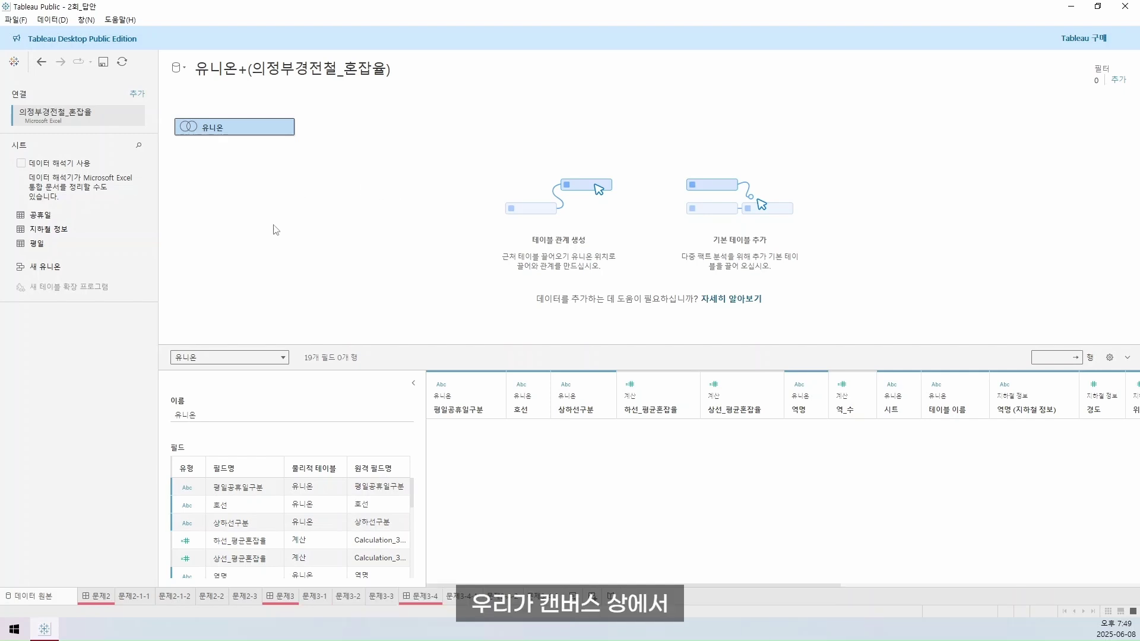
- Rename the logical table 유니온 on the canvas as 혼잡율_상세정보
{"action": "right_click", "coordinate": [221, 129]}
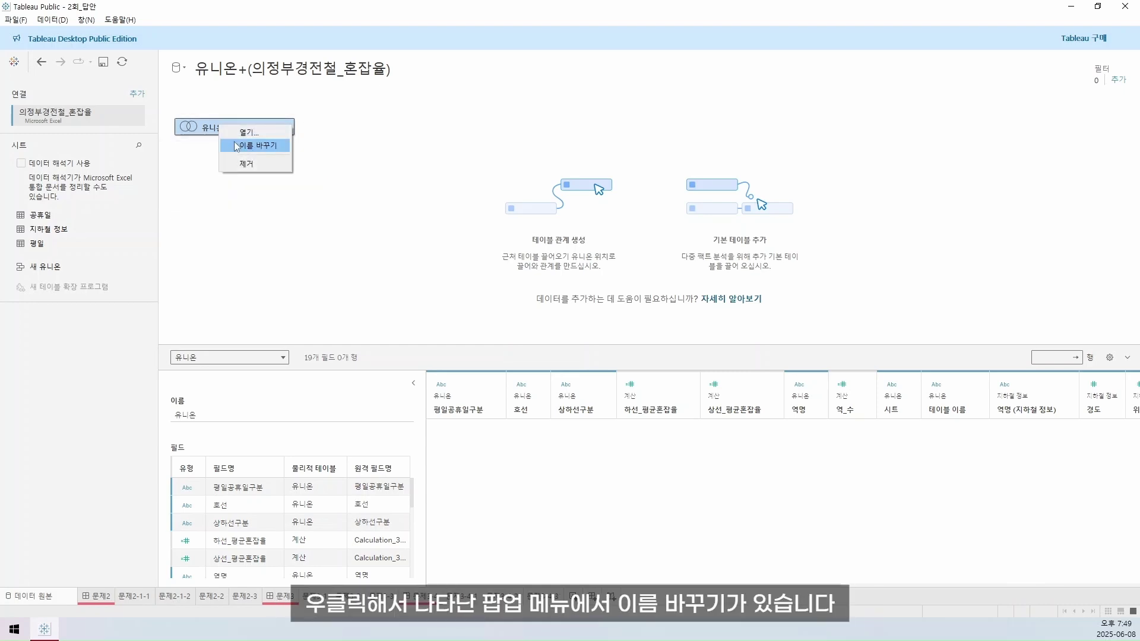
{"action": "left_click", "coordinate": [238, 146]}
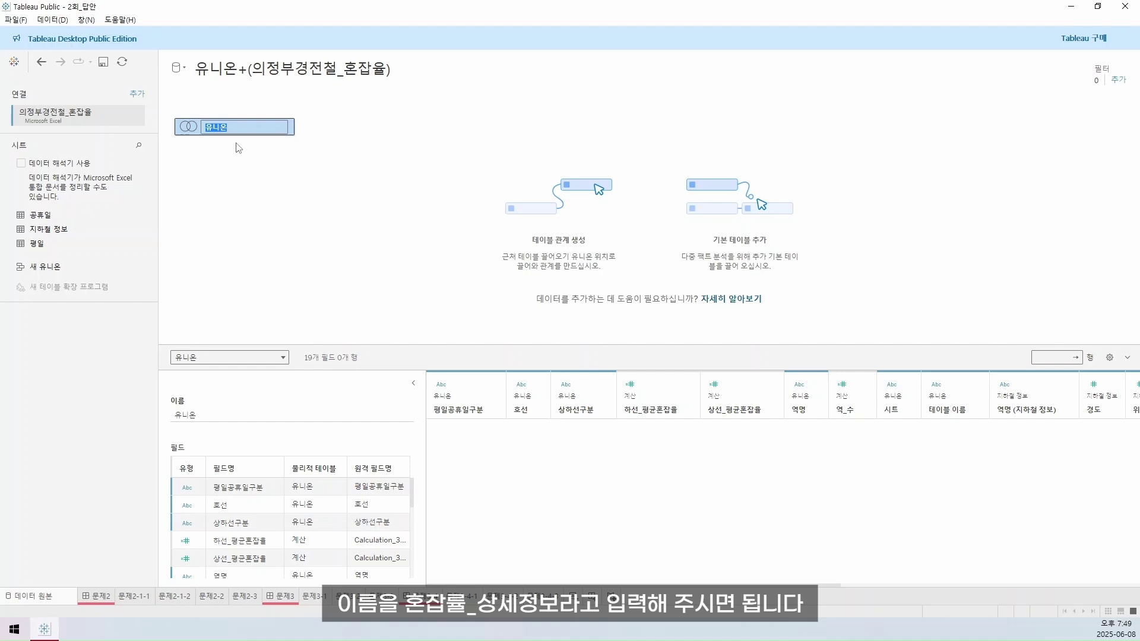
{"action": "type", "text": "혼잡율_상세정보"}
{"action": "key", "text": "Return"}
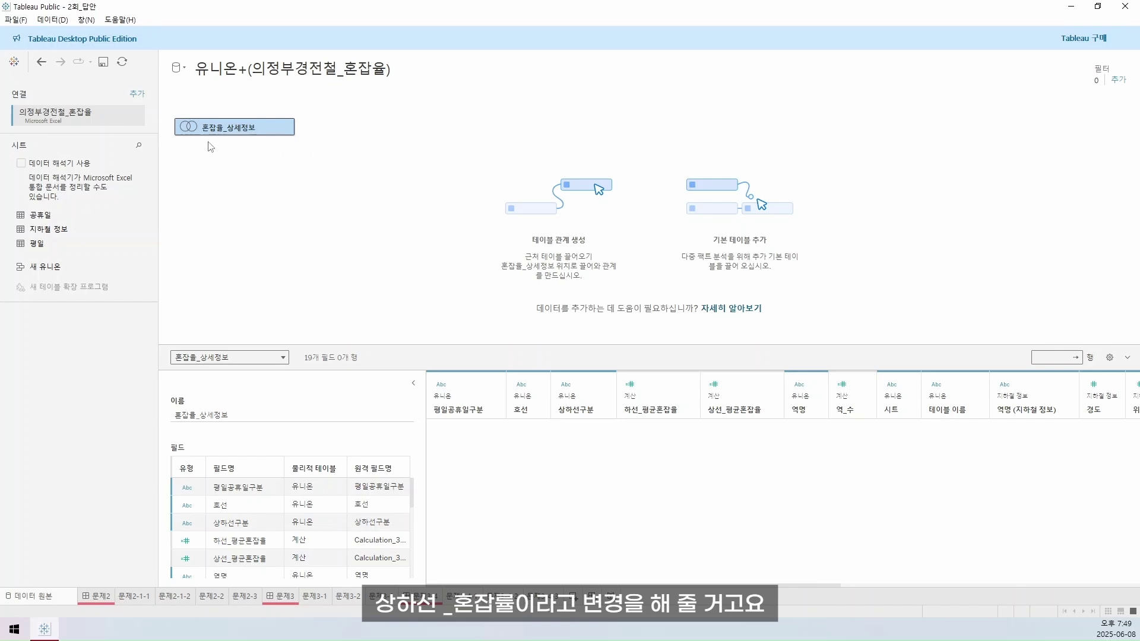
- Open the physical tables of 혼잡율_상세정보, rename the 유니온 table as 상하선_혼잡율, and return to the logical layer
{"action": "double_click", "coordinate": [240, 127]}
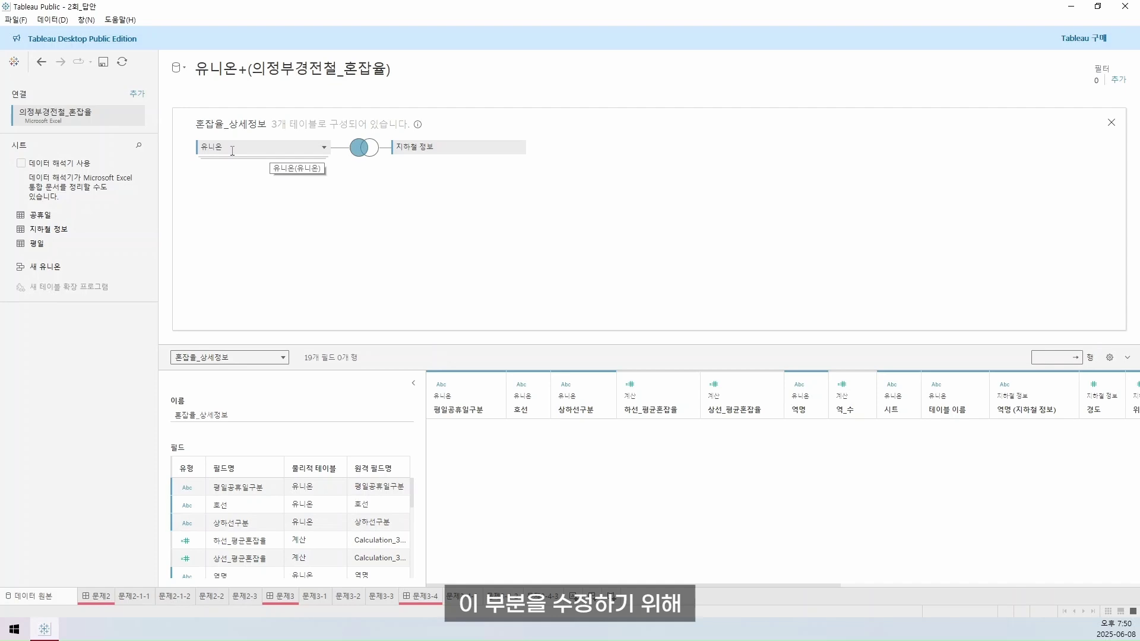
{"action": "double_click", "coordinate": [232, 150]}
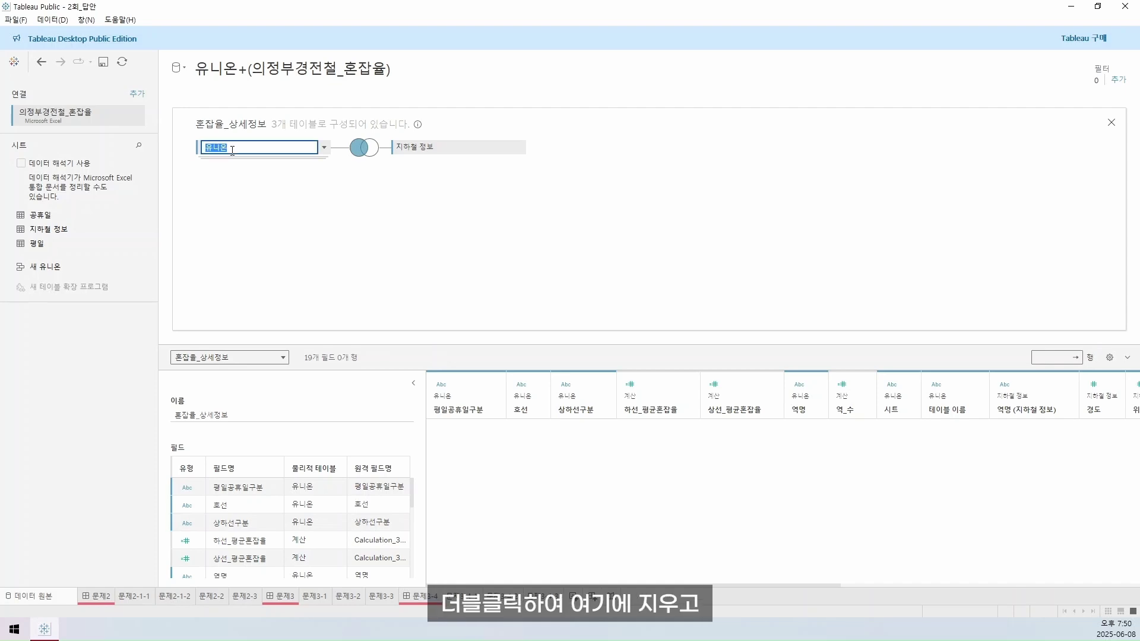
{"action": "key", "text": "BackSpace"}
{"action": "type", "text": "상하선"}
{"action": "type", "text": "_"}
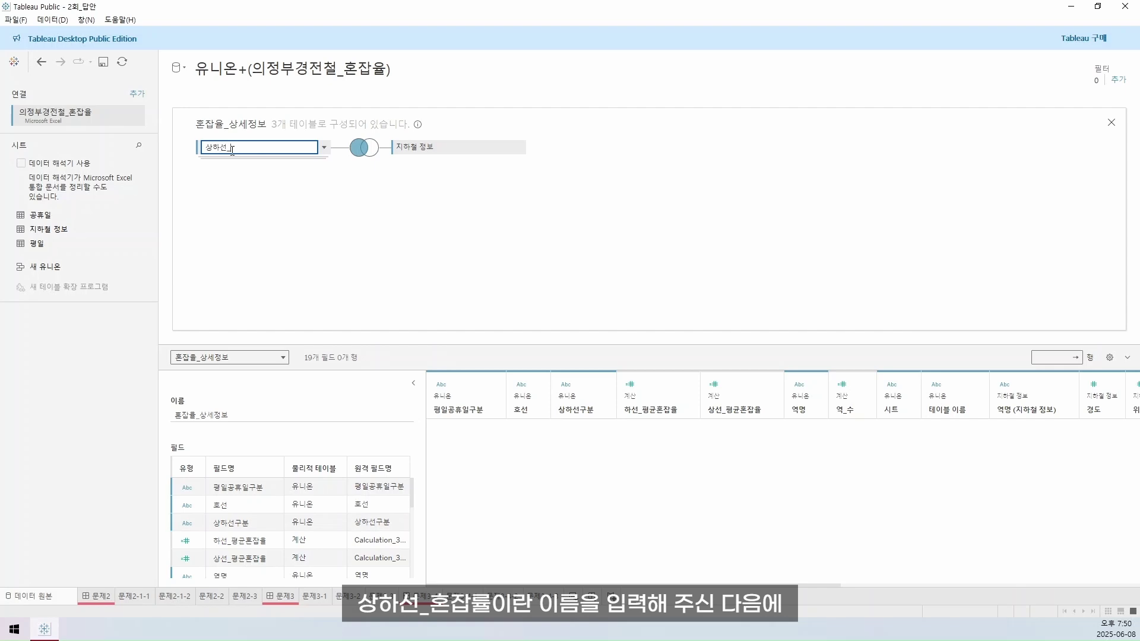
{"action": "type", "text": "혼잡률"}
{"action": "left_click", "coordinate": [534, 228]}
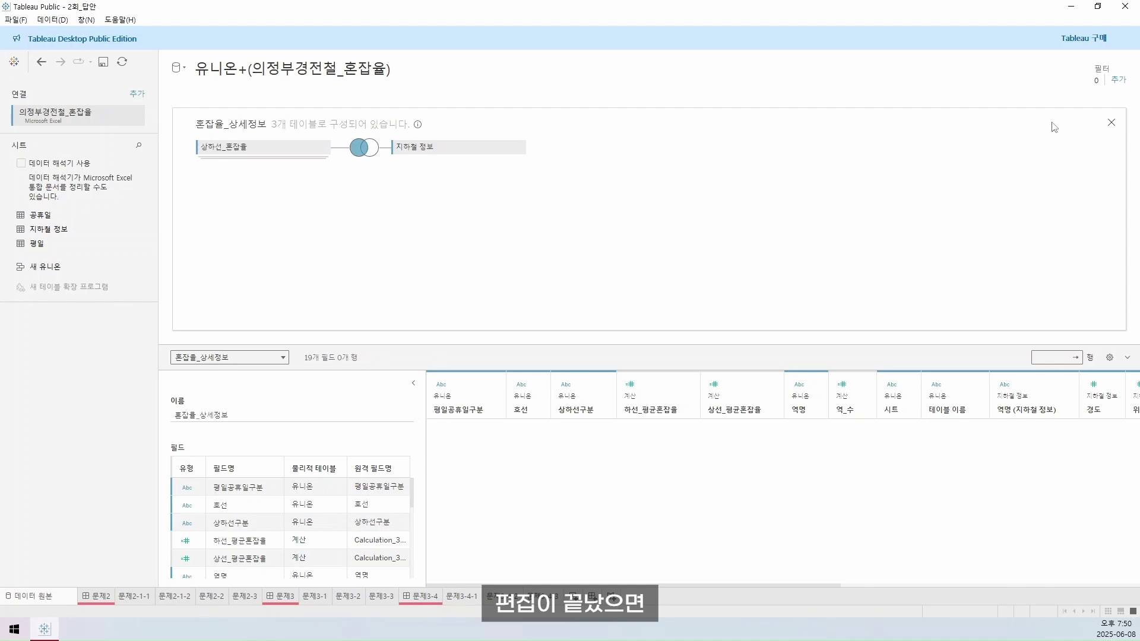
{"action": "left_click", "coordinate": [1109, 124]}
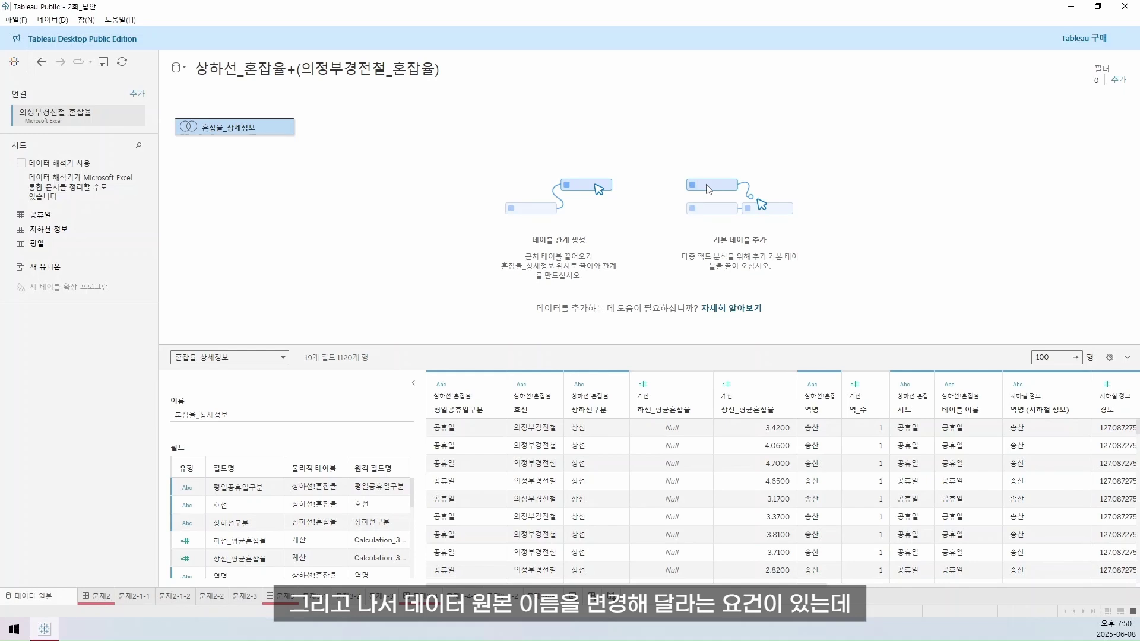
- Rename the data source as 의정부경전철_혼잡율_상세정보
{"action": "double_click", "coordinate": [276, 70]}
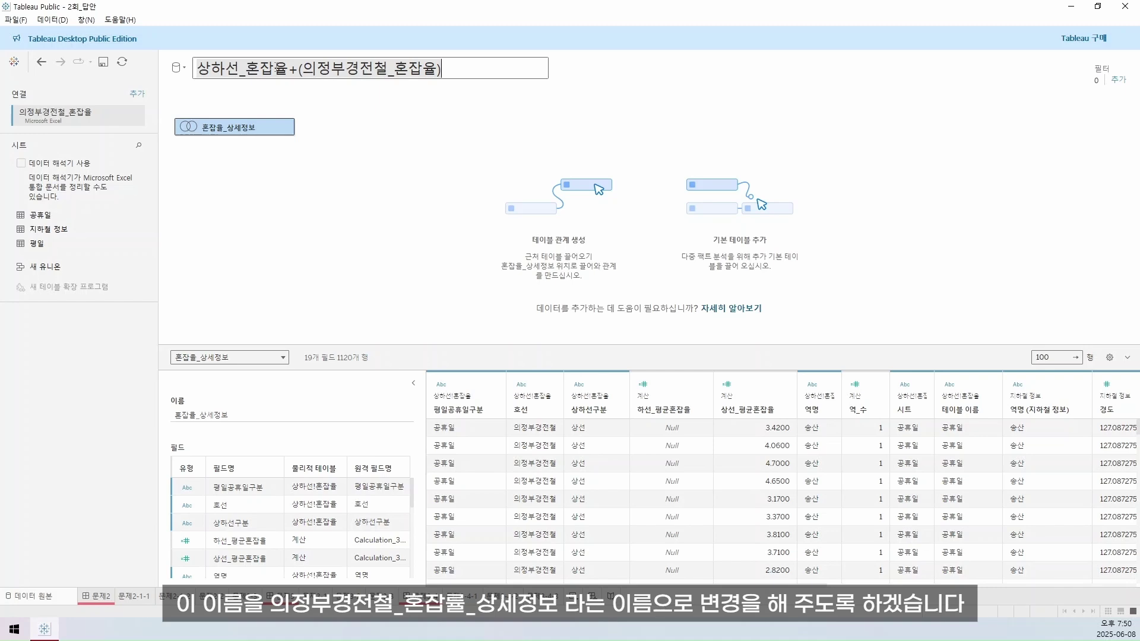
{"action": "key", "text": "ctrl+a"}
{"action": "type", "text": "의정부경정"}
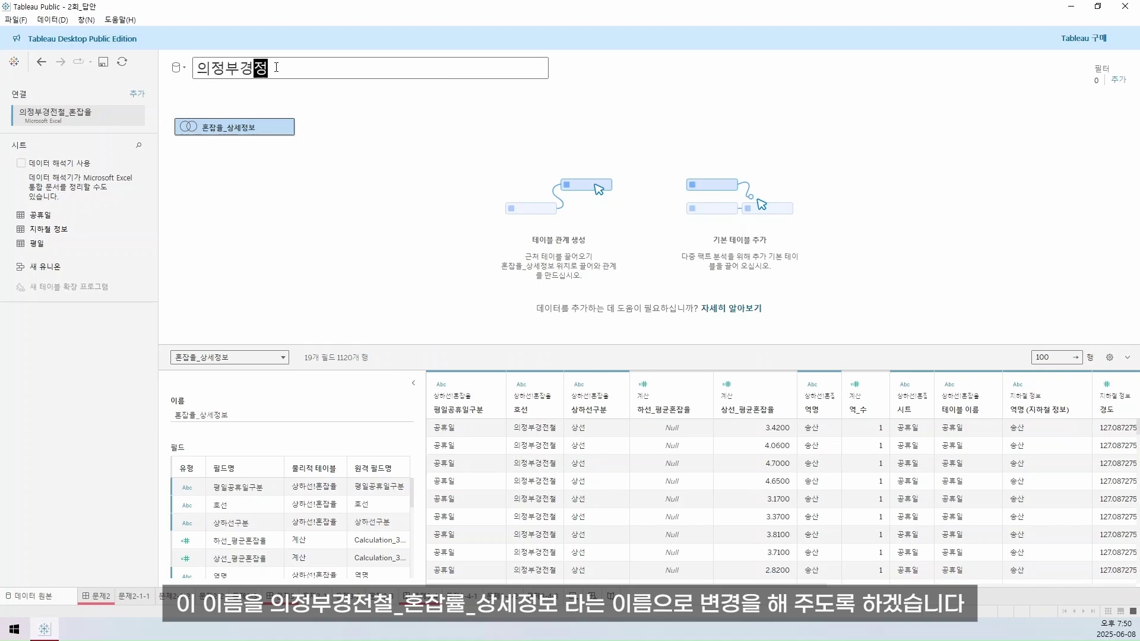
{"action": "key", "text": "BackSpace"}
{"action": "type", "text": "전철_"}
{"action": "type", "text": "혼잡율_상세정보"}
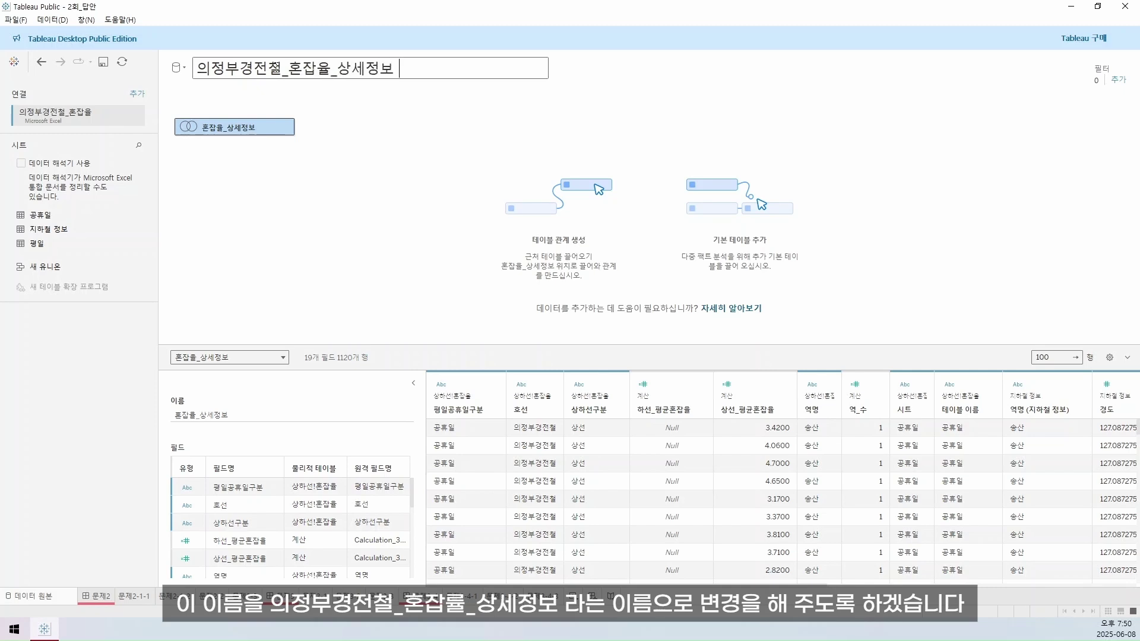
{"action": "key", "text": "Return"}
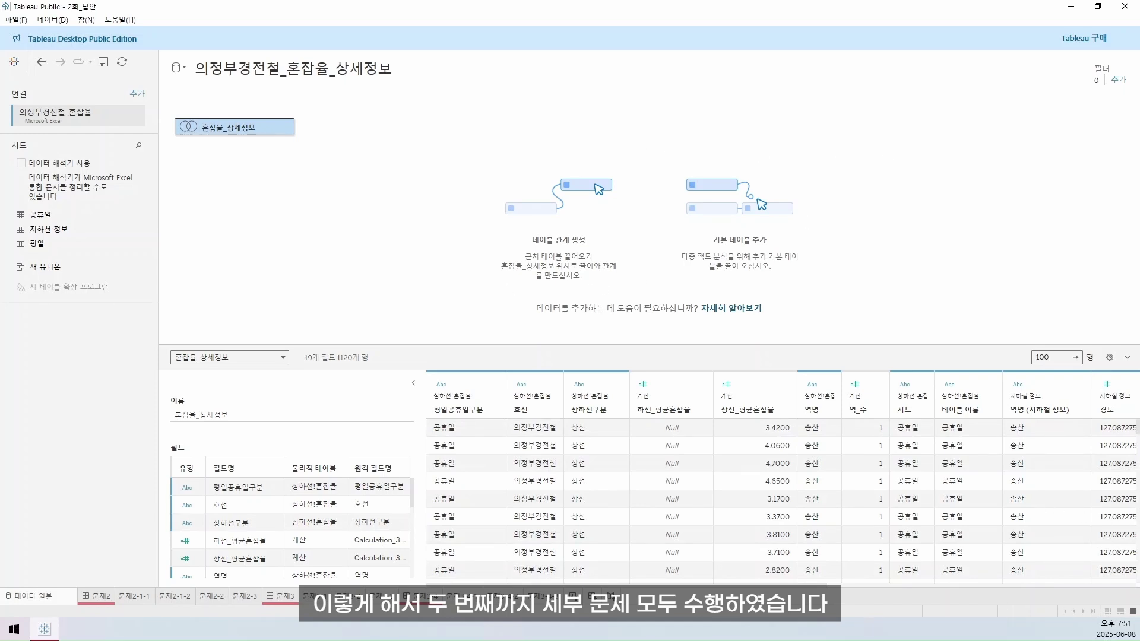
{"action": "key", "text": "alt+Tab"}
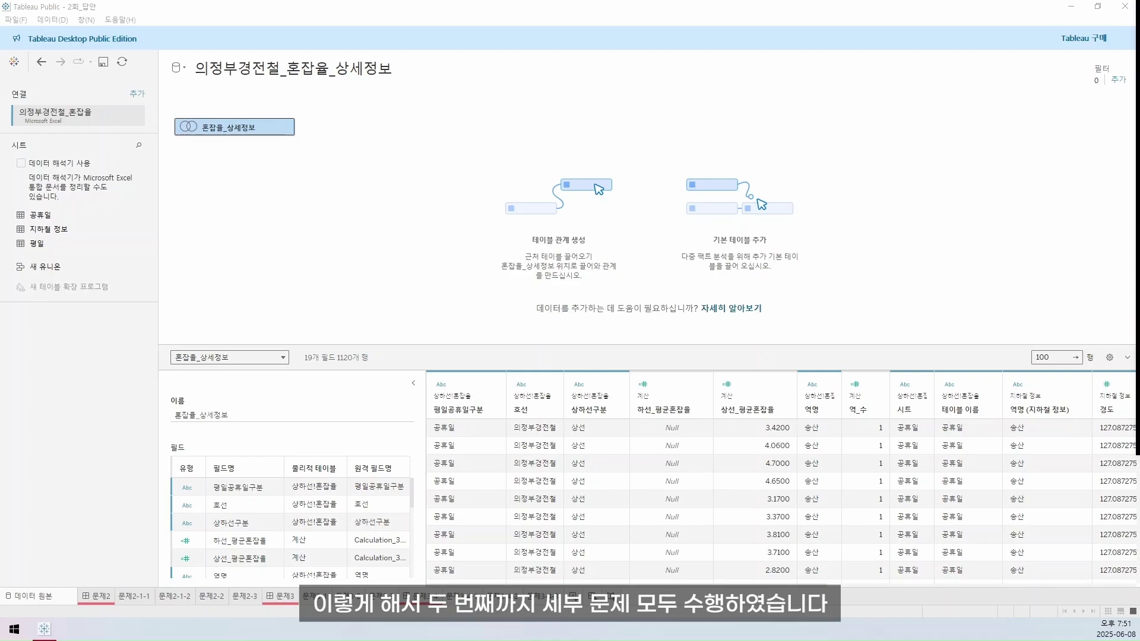